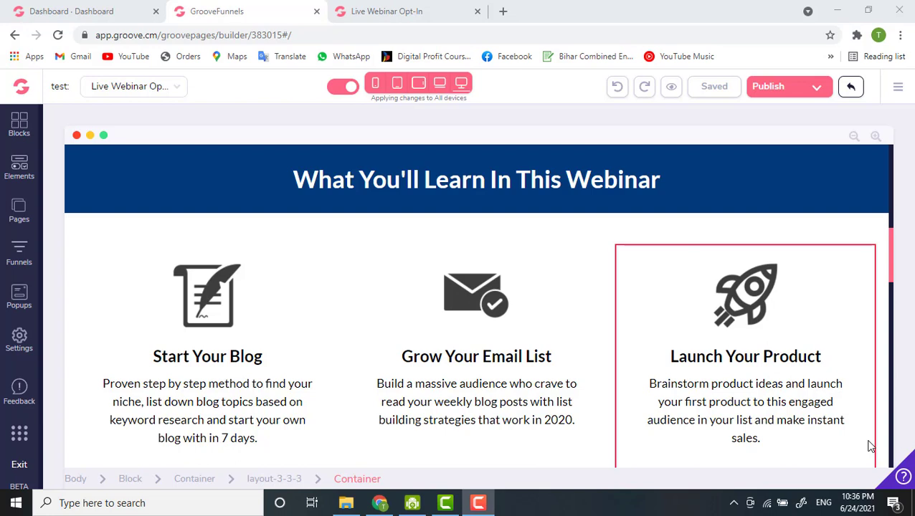
pyautogui.click(768, 343)
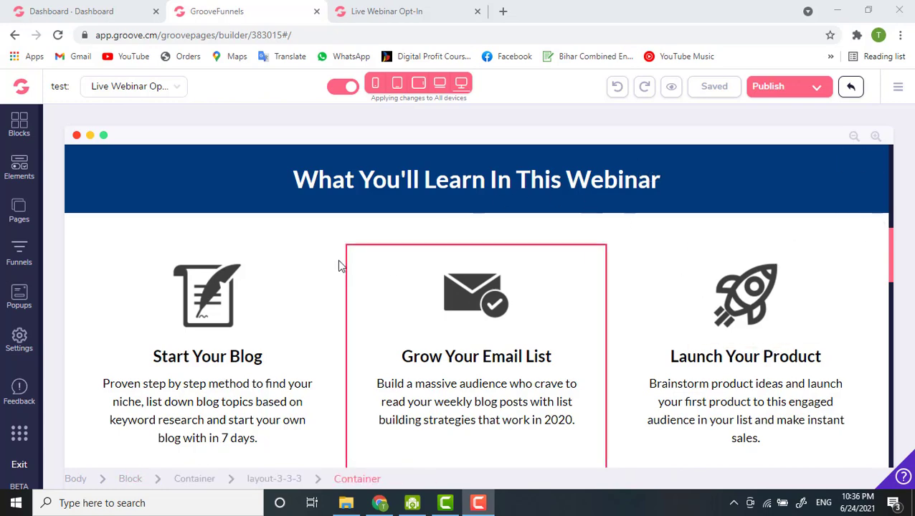
pyautogui.scroll(-10, 280, 330)
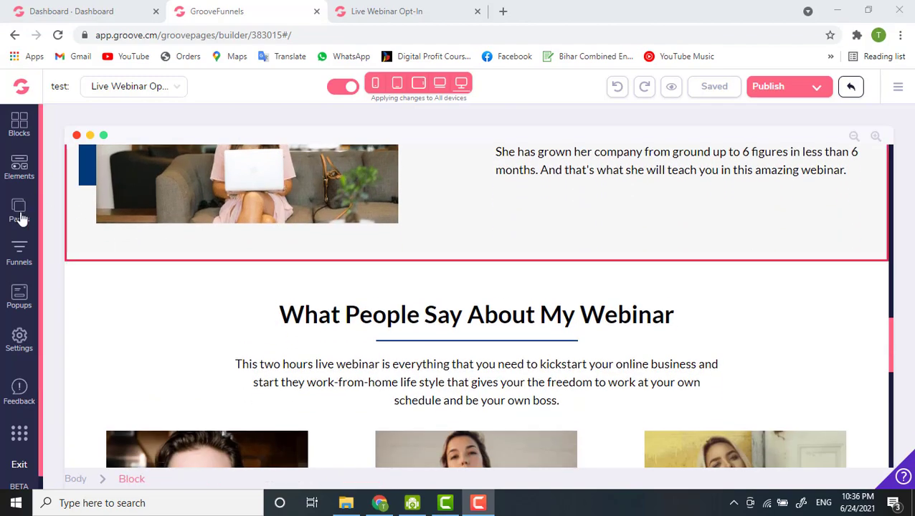
pyautogui.scroll(-1, 240, 286)
pyautogui.scroll(6, 240, 287)
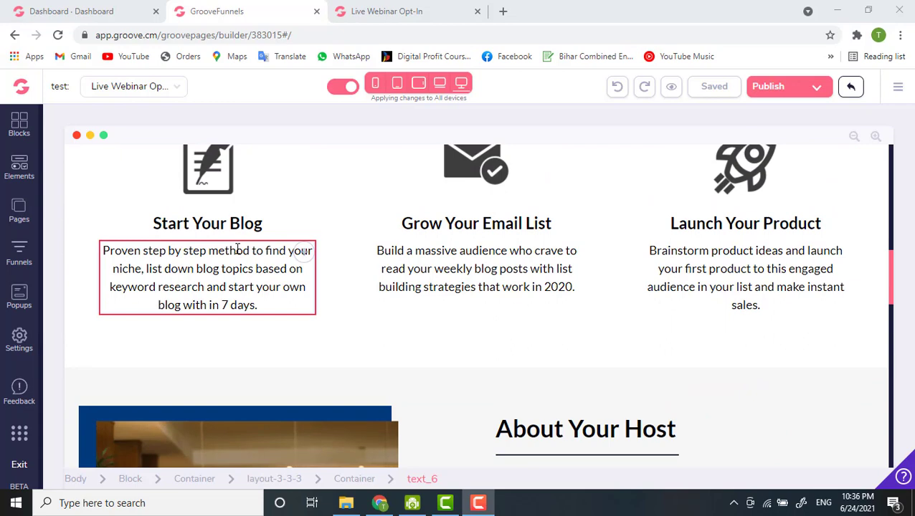
# - Apply the Normal text style to the whole paragraph under the "Grow Your Email List" heading
pyautogui.click(270, 286)
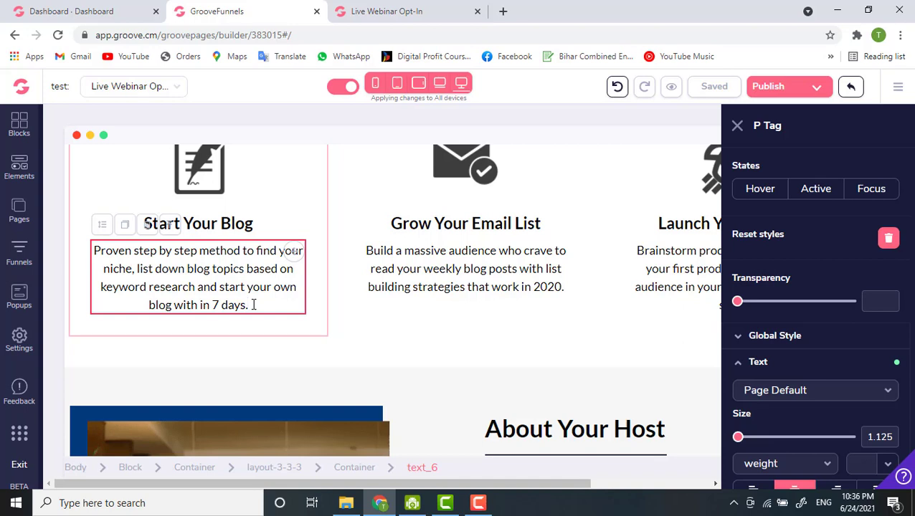
pyautogui.click(414, 270)
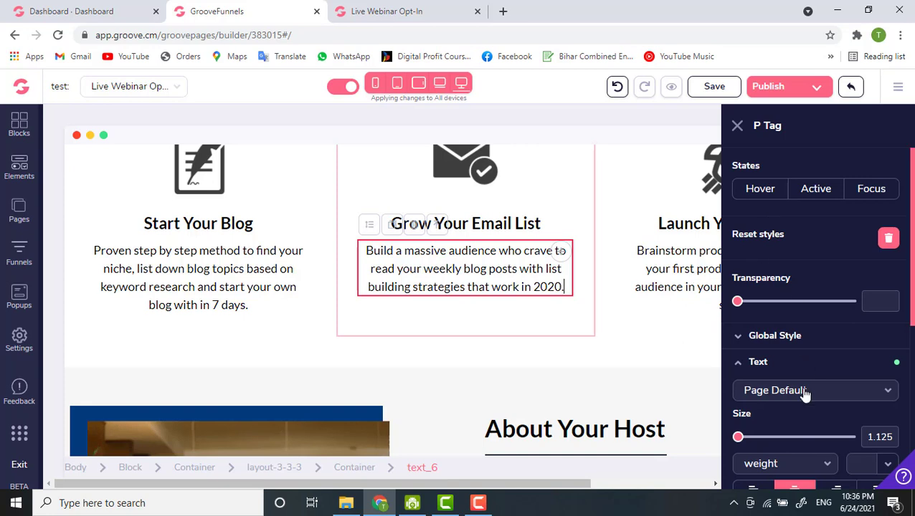
pyautogui.scroll(-2, 805, 394)
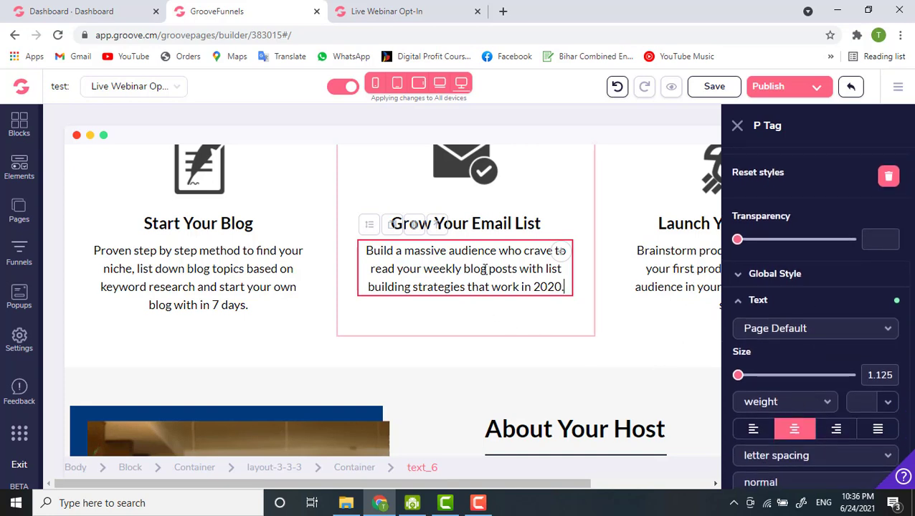
pyautogui.click(367, 250)
pyautogui.scroll(1, 369, 250)
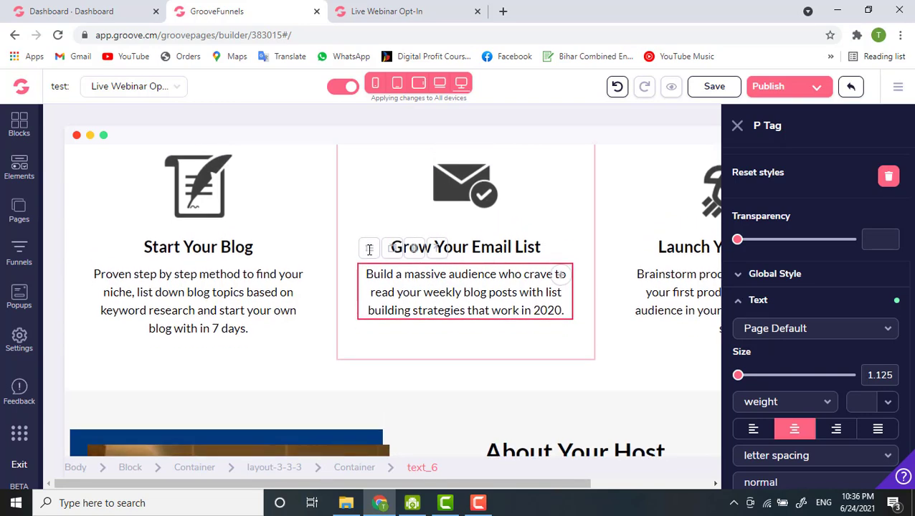
pyautogui.scroll(-1, 370, 250)
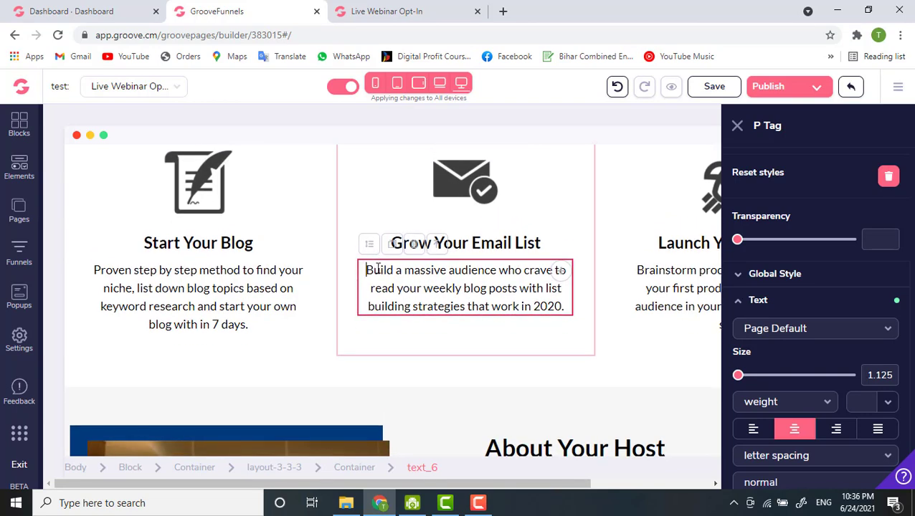
pyautogui.moveTo(378, 268); pyautogui.dragTo(566, 308)
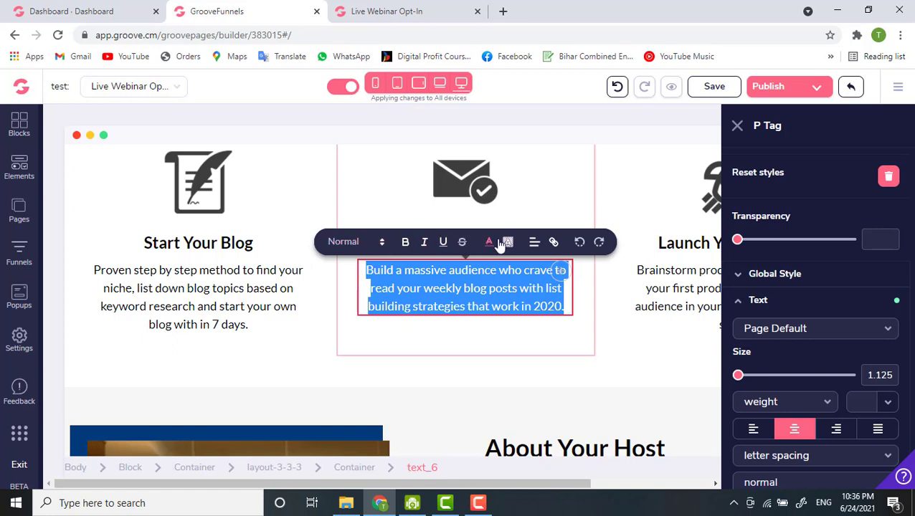
pyautogui.click(350, 243)
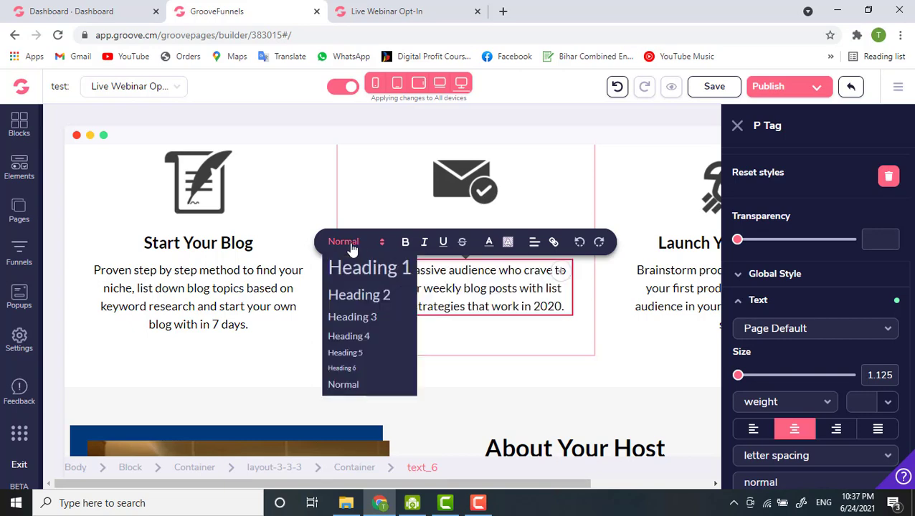
pyautogui.click(352, 247)
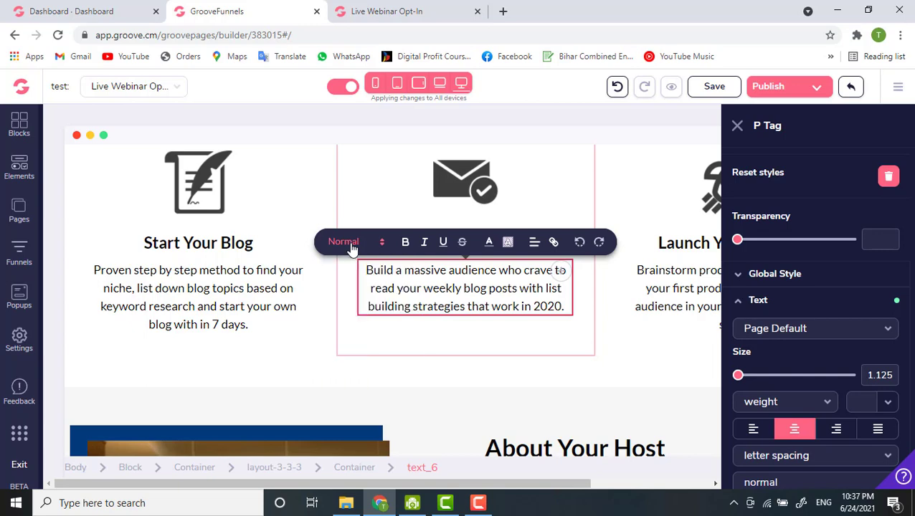
pyautogui.click(351, 248)
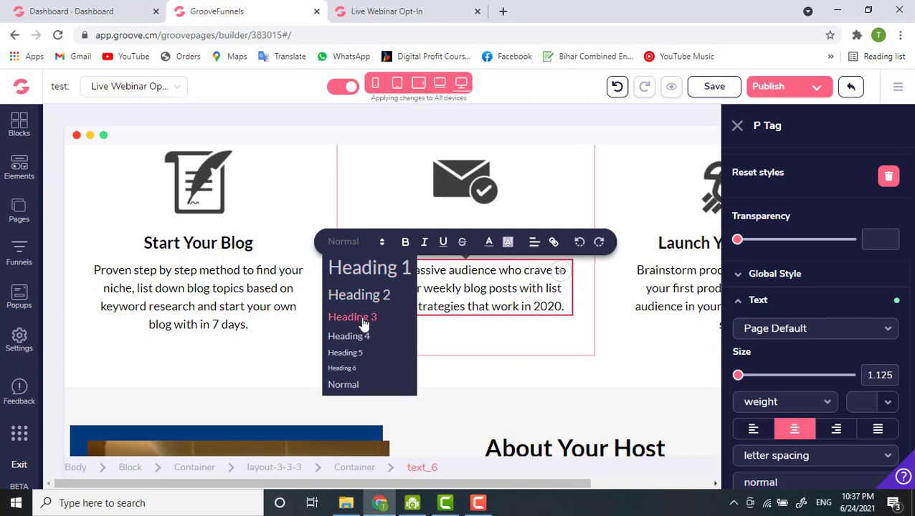
pyautogui.click(359, 387)
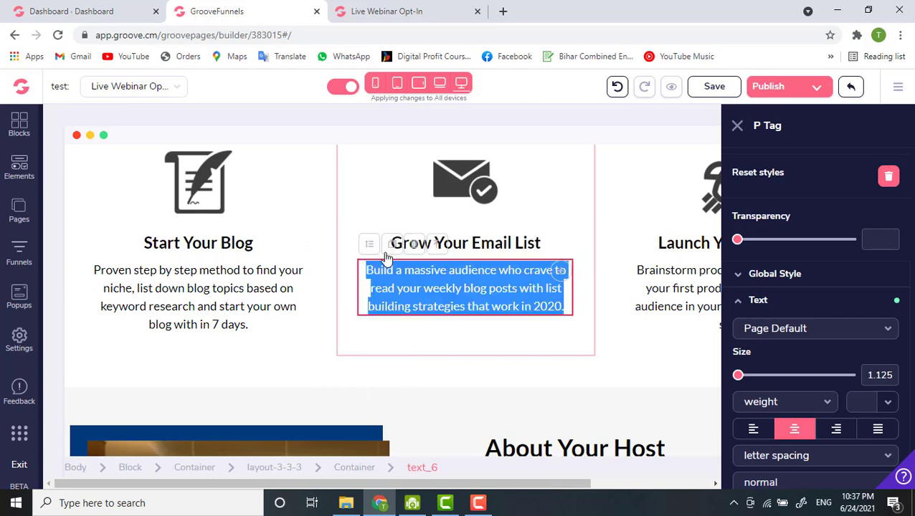
pyautogui.click(388, 281)
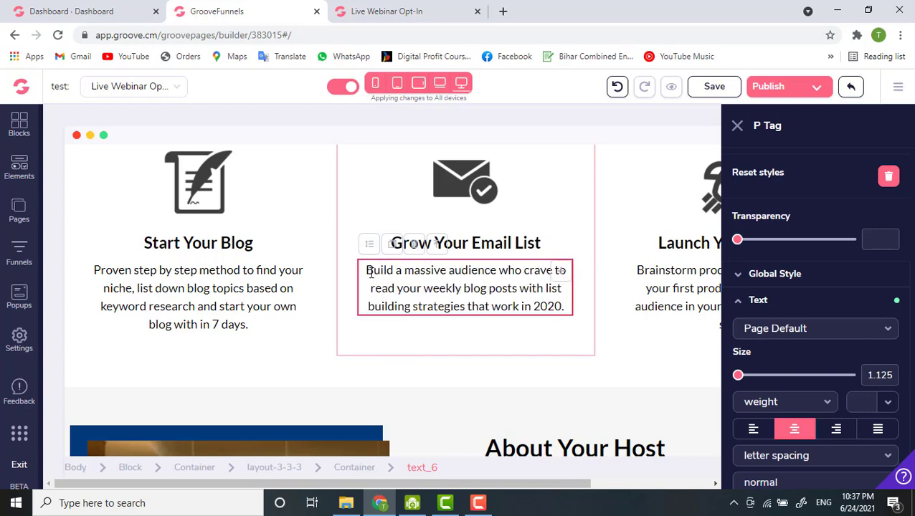
pyautogui.moveTo(365, 270); pyautogui.dragTo(578, 319)
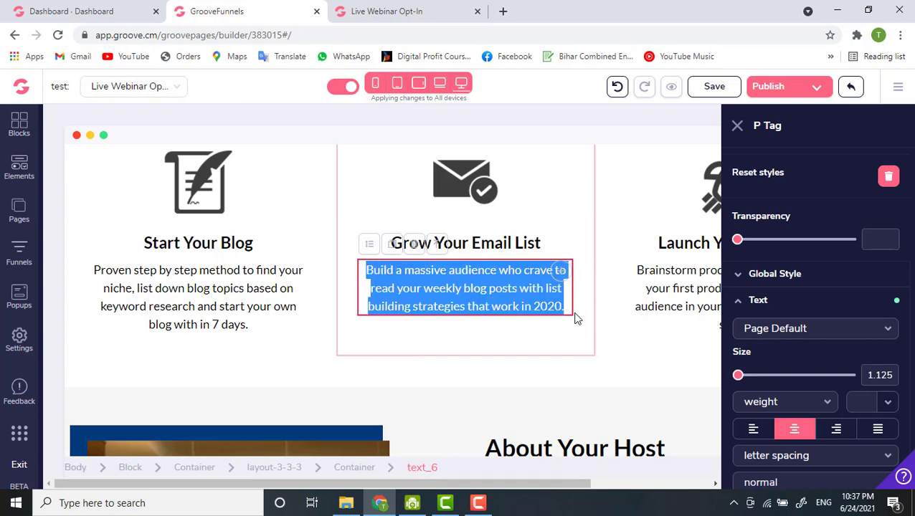
pyautogui.click(576, 318)
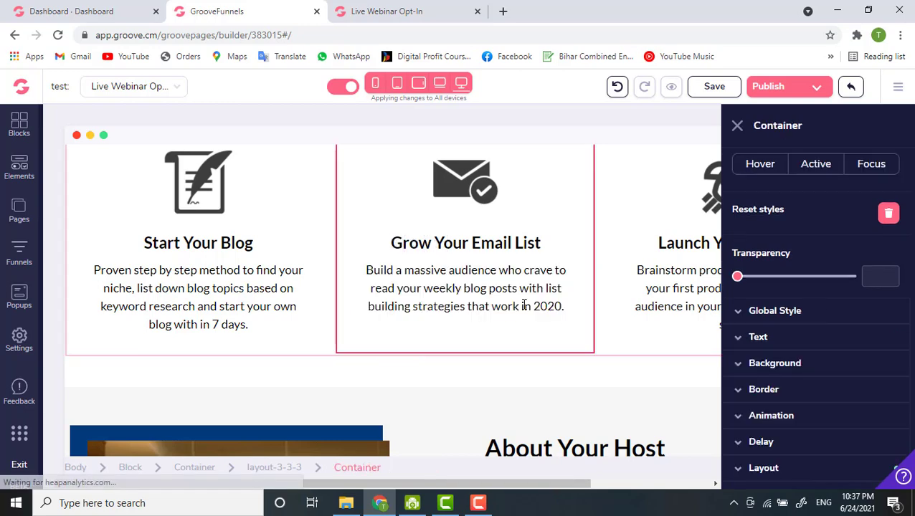
pyautogui.click(562, 299)
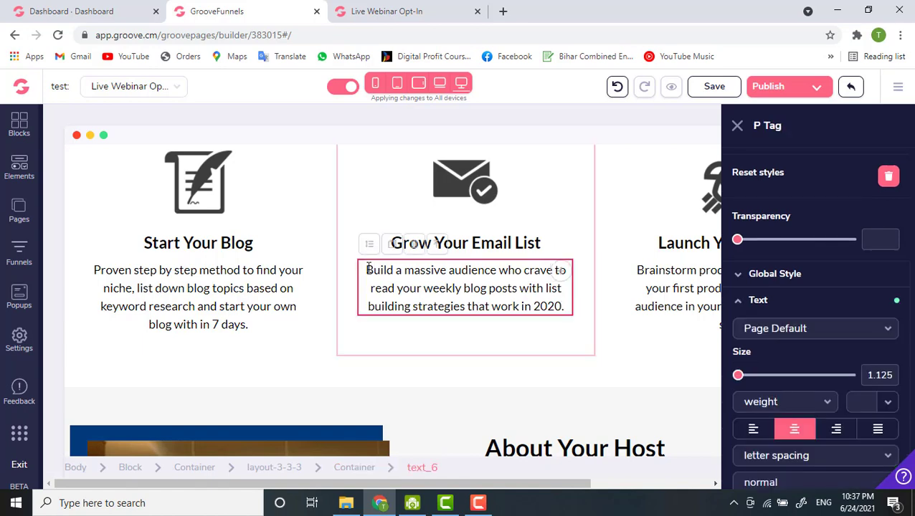
pyautogui.moveTo(368, 269); pyautogui.dragTo(578, 308)
pyautogui.click(579, 308)
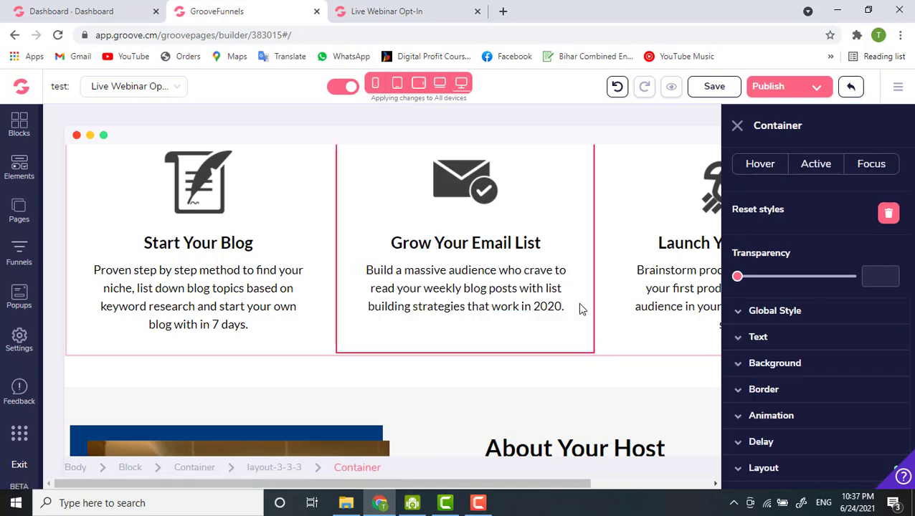
# - Make the entire paragraph under the "Grow Your Email List" heading bold
pyautogui.click(369, 270)
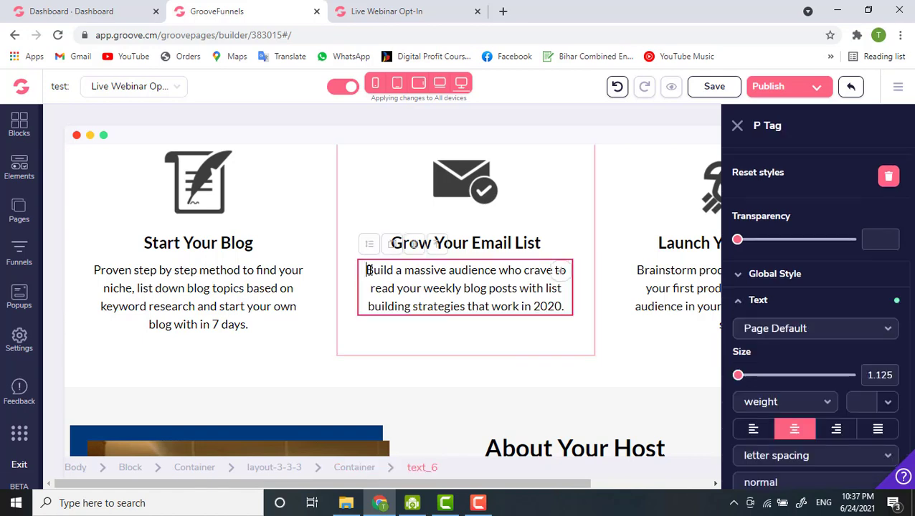
pyautogui.moveTo(368, 270); pyautogui.dragTo(564, 310)
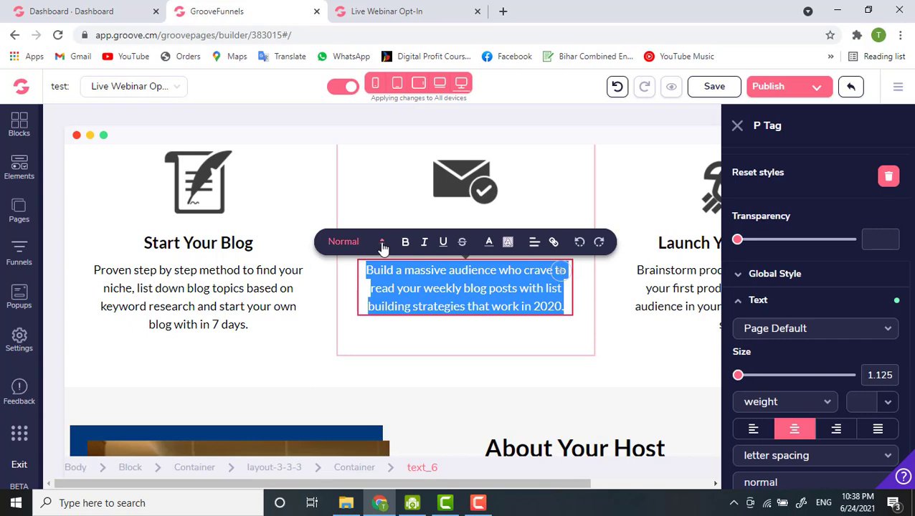
pyautogui.click(382, 244)
pyautogui.click(382, 244)
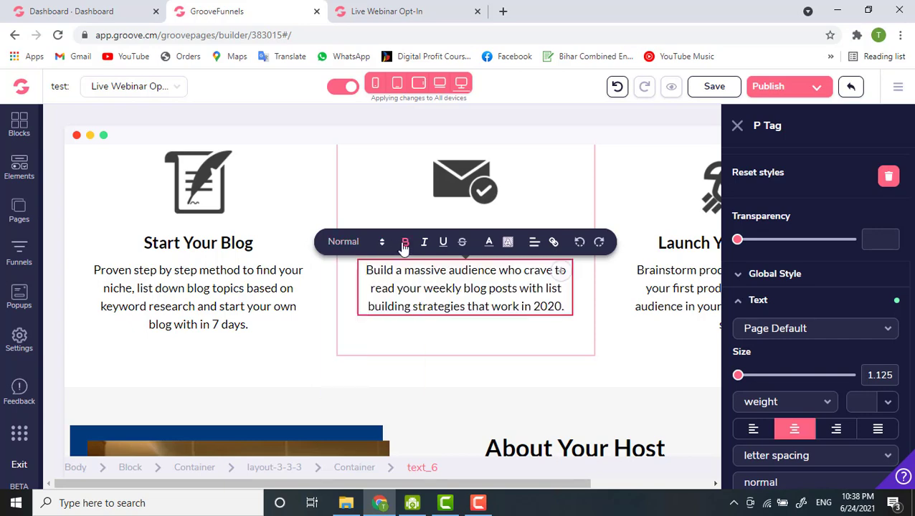
pyautogui.click(405, 245)
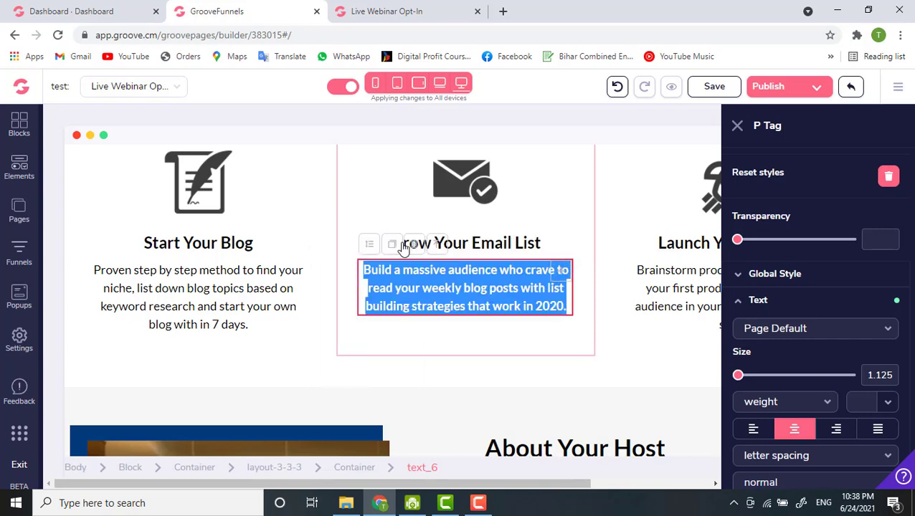
pyautogui.click(454, 286)
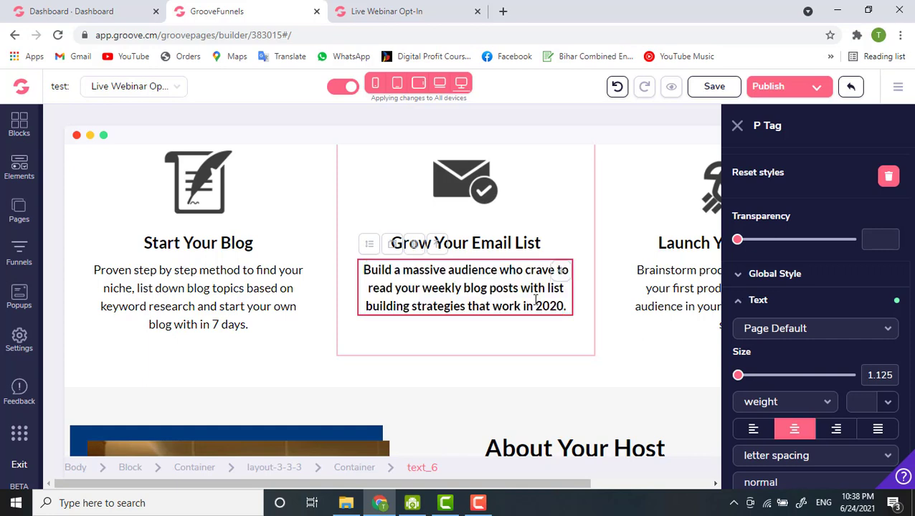
# - Examine the text colour palette, link entry and other inline formatting options for the bold "Grow Your Email List" paragraph
pyautogui.click(568, 305)
pyautogui.hotkey('ctrl', 'a')
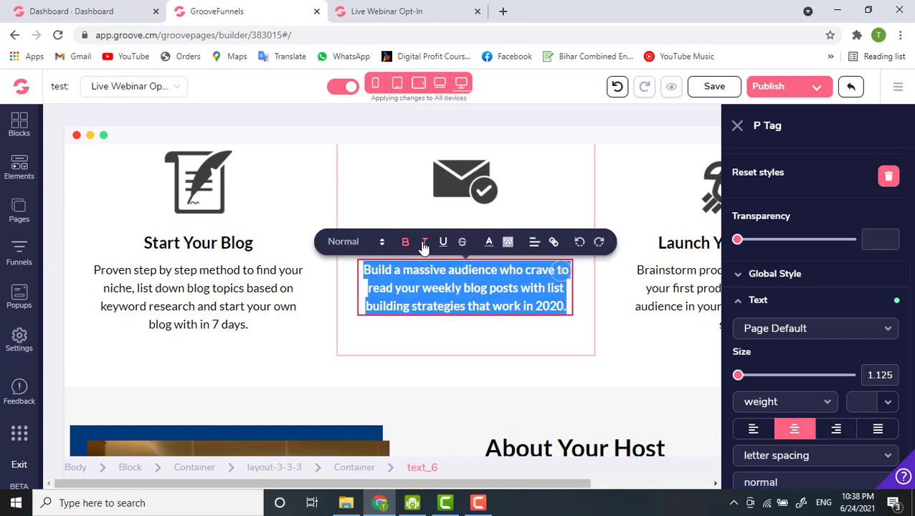
pyautogui.click(489, 243)
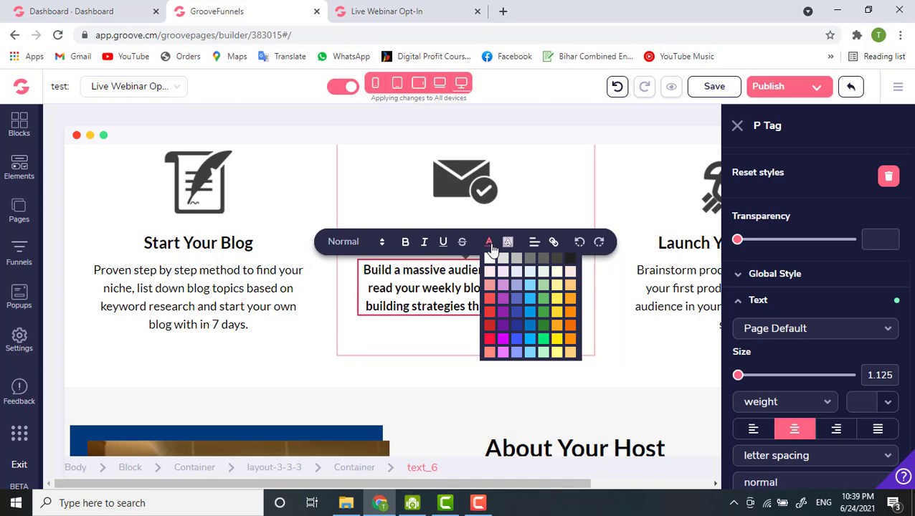
pyautogui.click(553, 244)
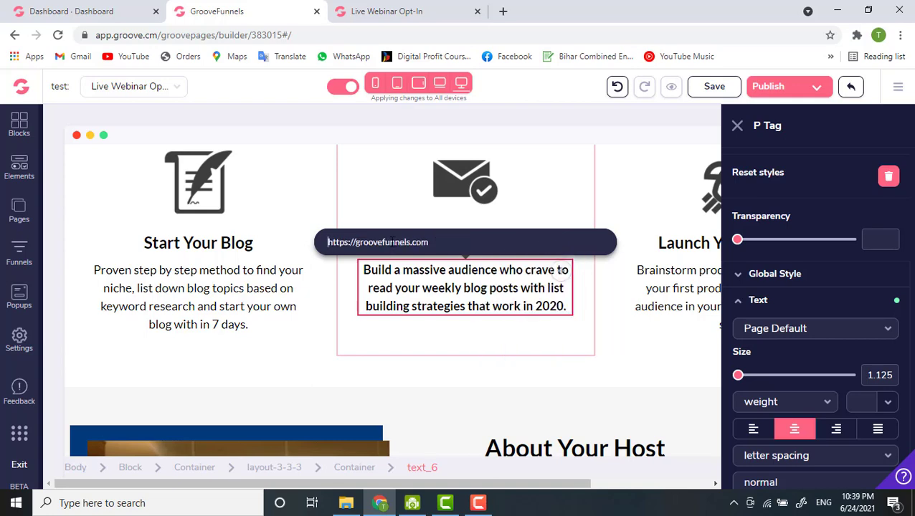
pyautogui.click(476, 284)
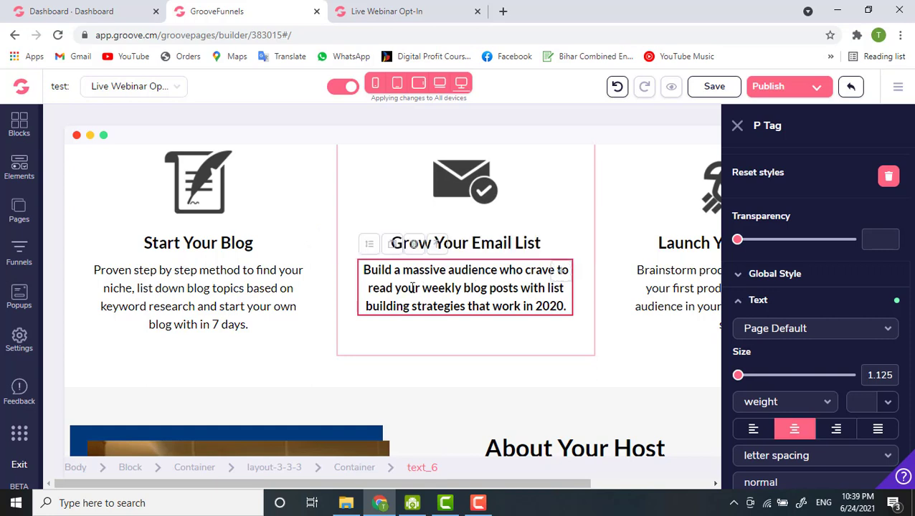
pyautogui.moveTo(408, 287); pyautogui.dragTo(463, 287)
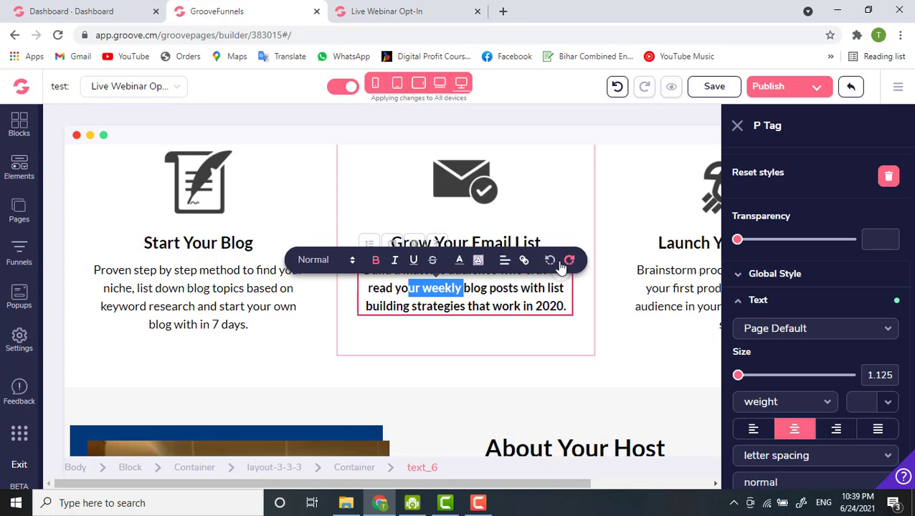
pyautogui.click(453, 216)
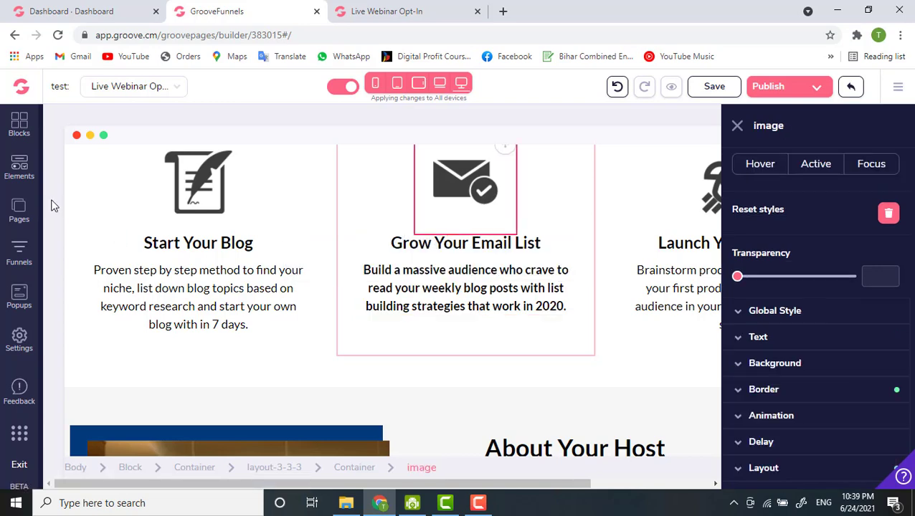
# - Add a new page to the site based on the Schedule Appointment single-page template
pyautogui.click(27, 214)
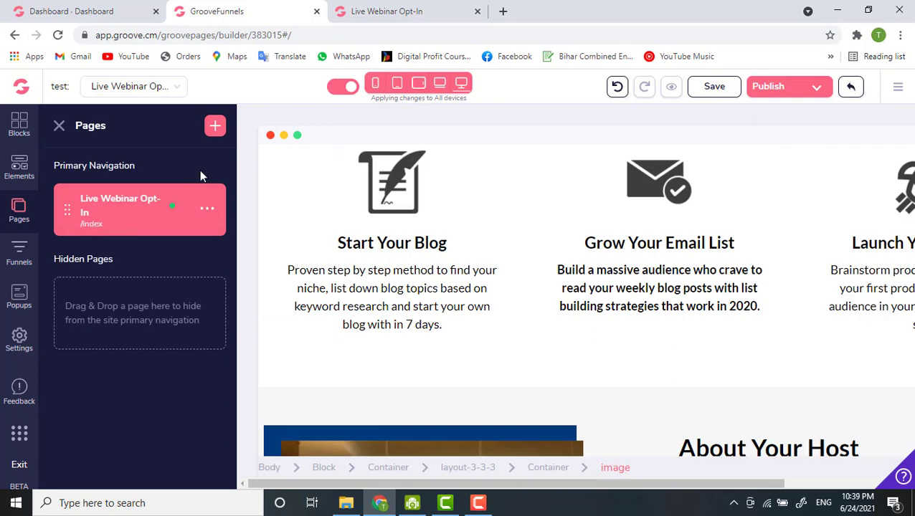
pyautogui.click(214, 127)
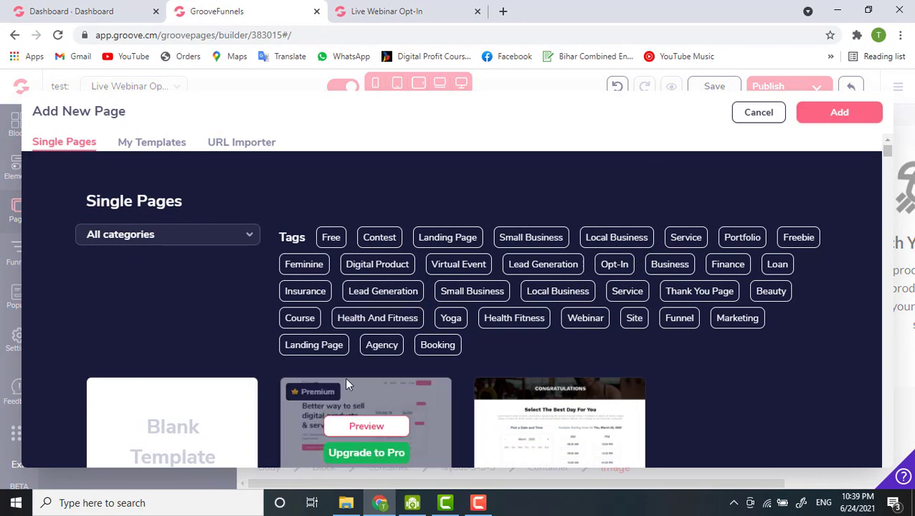
pyautogui.scroll(-4, 345, 377)
pyautogui.scroll(2, 309, 351)
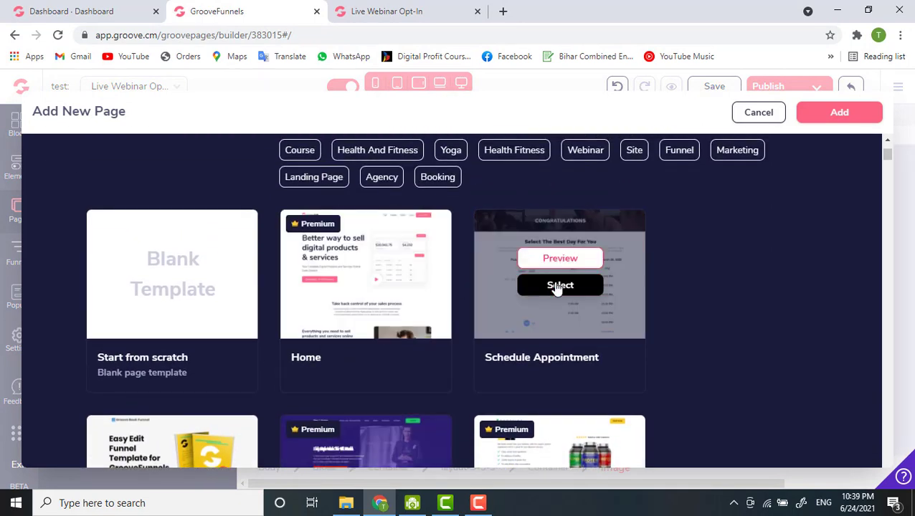
pyautogui.click(557, 286)
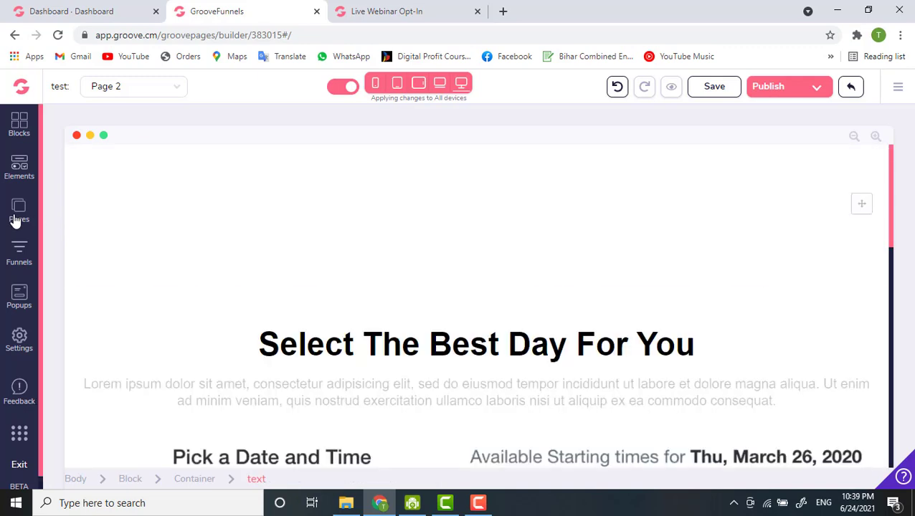
# - Review Page 2's management options and switch the editor to the Live Webinar Opt-In page
pyautogui.click(17, 219)
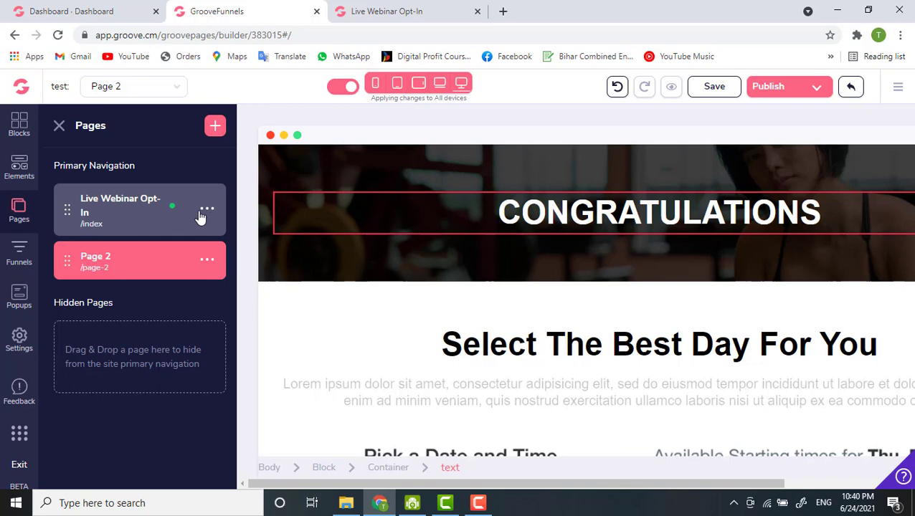
pyautogui.click(207, 261)
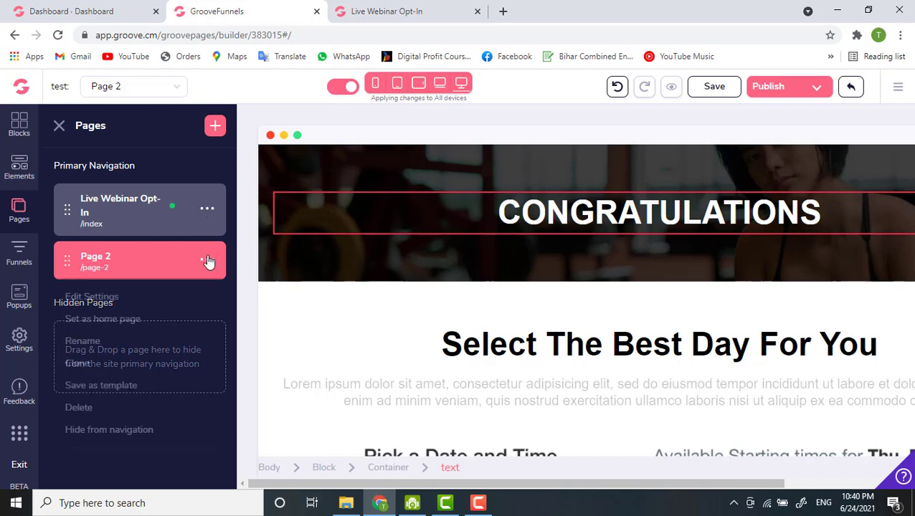
pyautogui.click(135, 261)
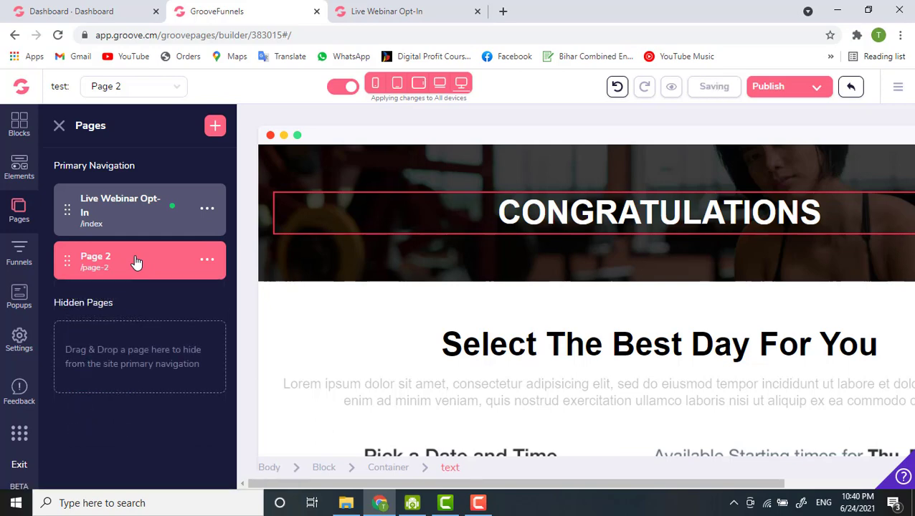
pyautogui.click(115, 209)
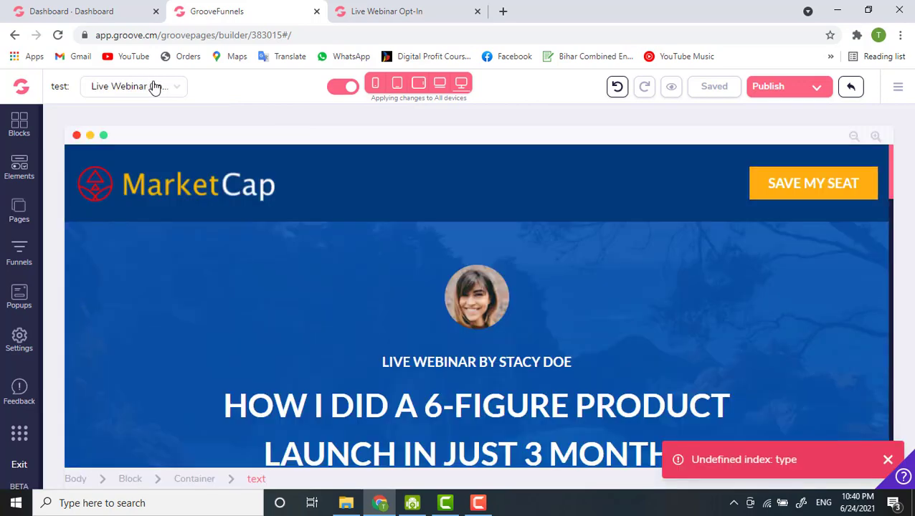
# - Review the site's list of pages and Page 2's options, and reopen Page 2 in the editor
pyautogui.click(154, 86)
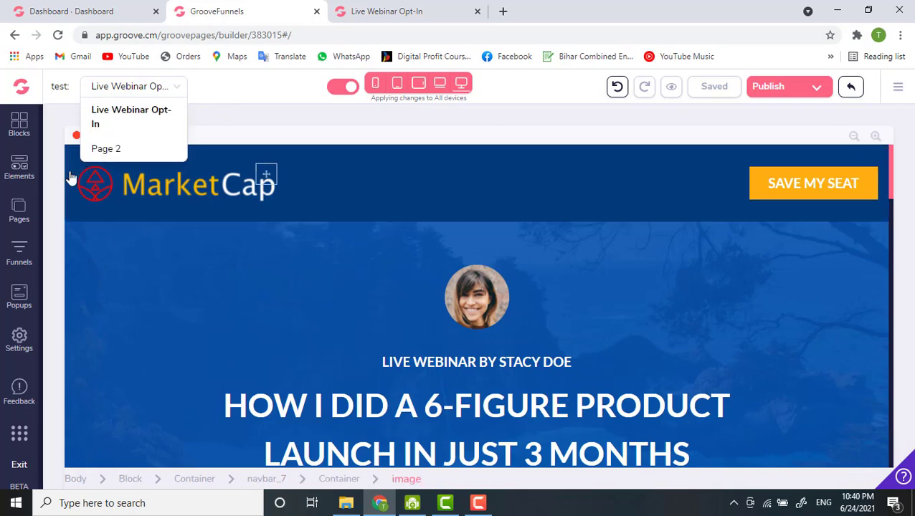
pyautogui.click(22, 210)
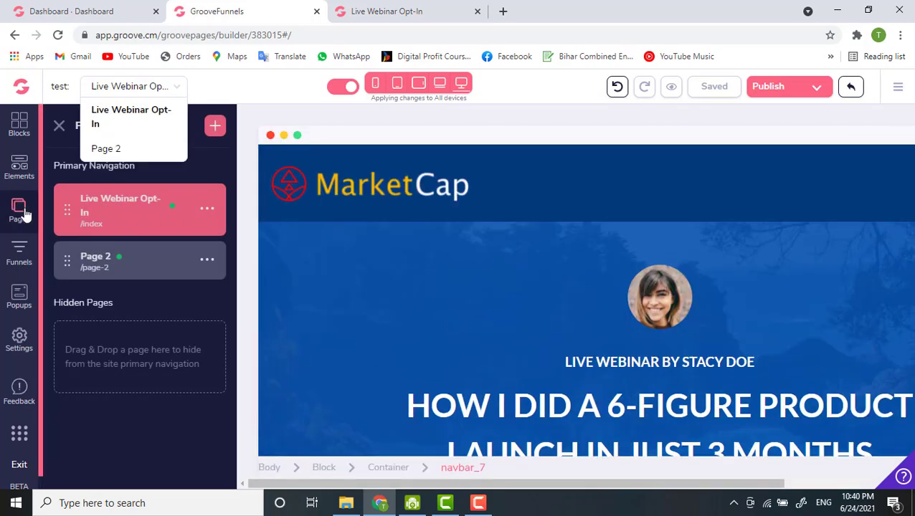
pyautogui.click(206, 260)
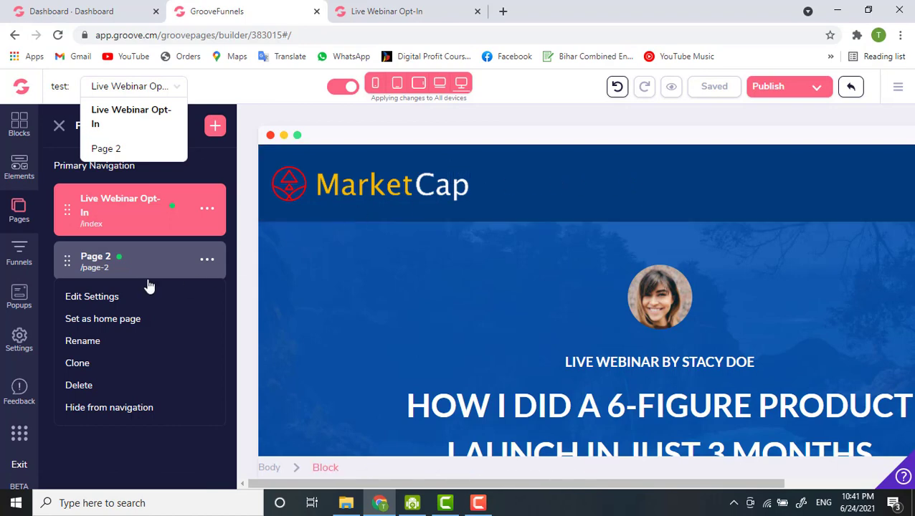
pyautogui.click(170, 260)
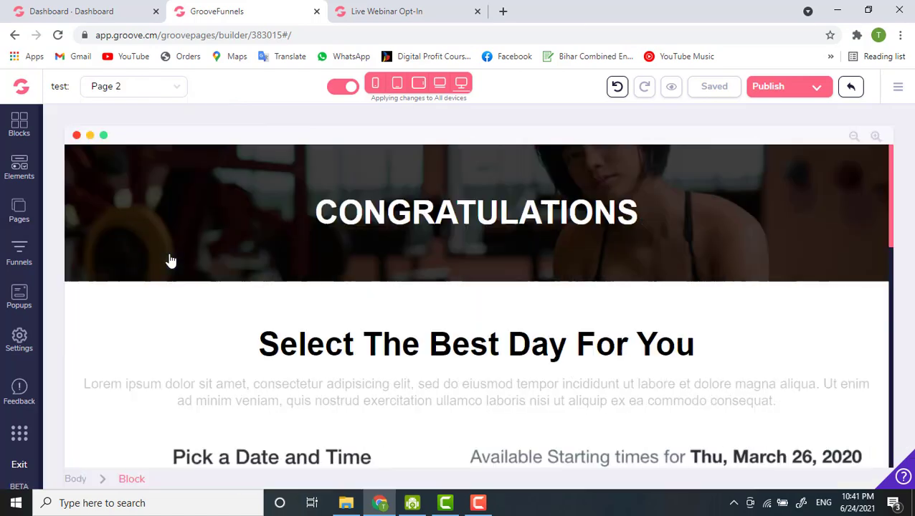
# - Open the page settings of Page 2 and look over the fields from page name to code includes
pyautogui.click(17, 213)
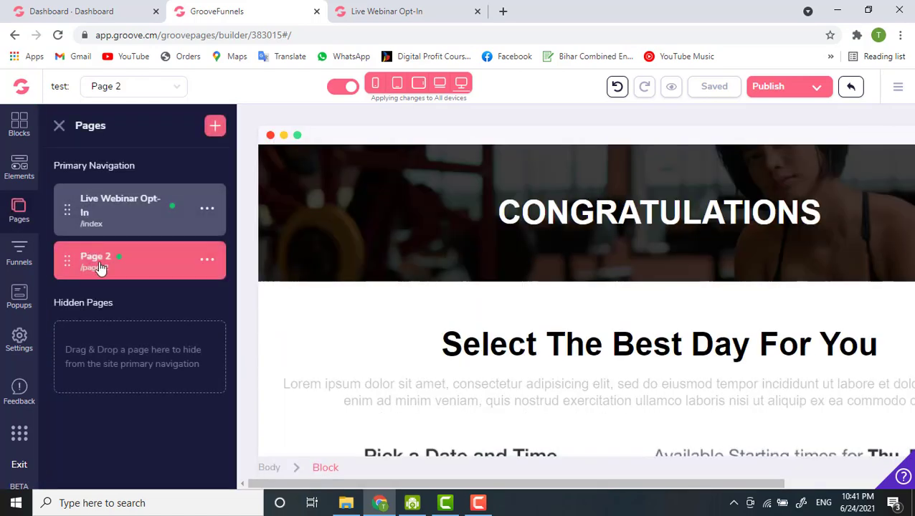
pyautogui.click(206, 262)
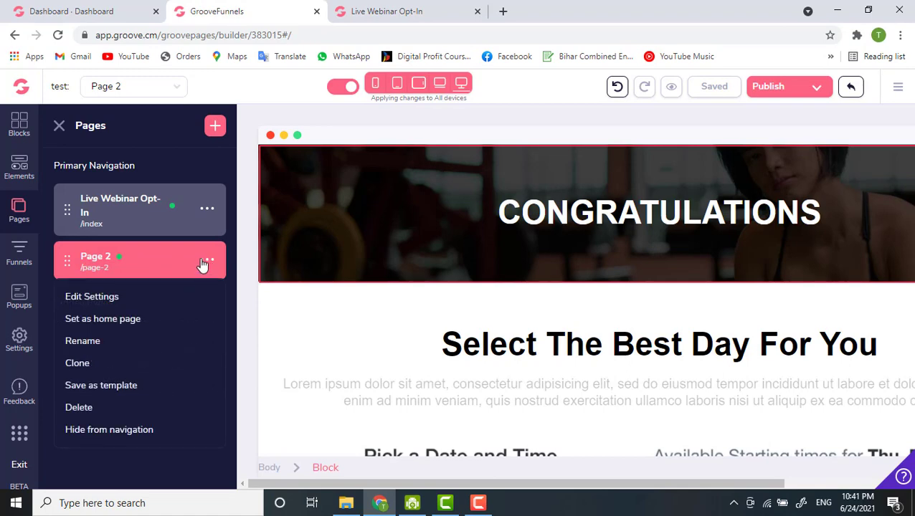
pyautogui.click(102, 298)
pyautogui.scroll(-3, 120, 393)
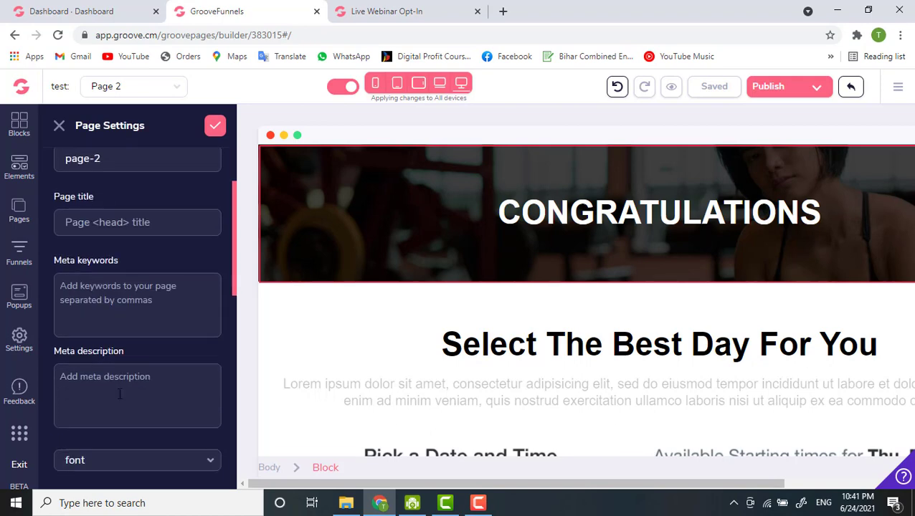
pyautogui.scroll(-4, 120, 393)
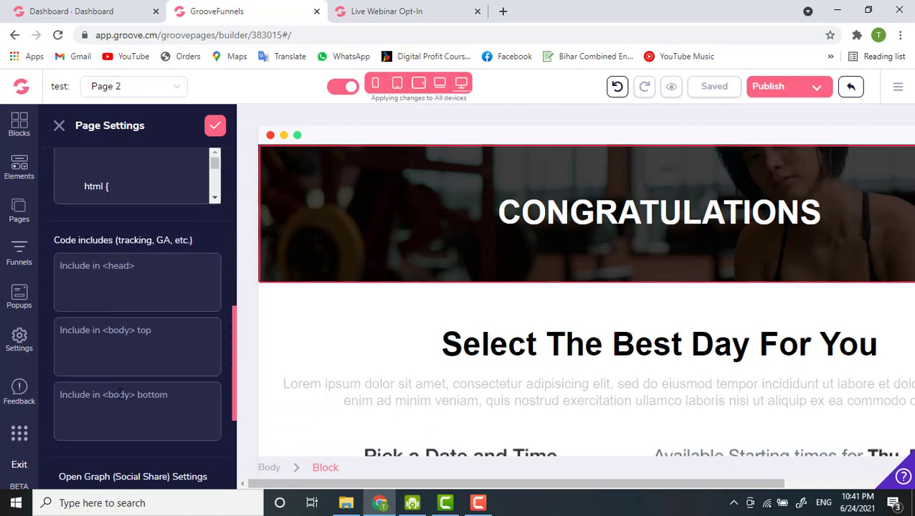
pyautogui.scroll(7, 120, 393)
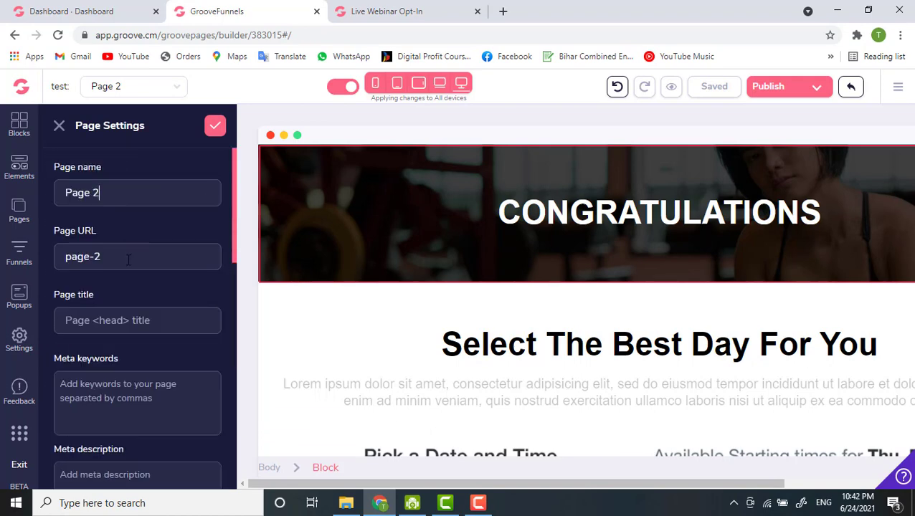
# - Examine Page 2's URL, page title, meta keywords and meta description fields without entering anything
pyautogui.click(129, 259)
pyautogui.click(163, 313)
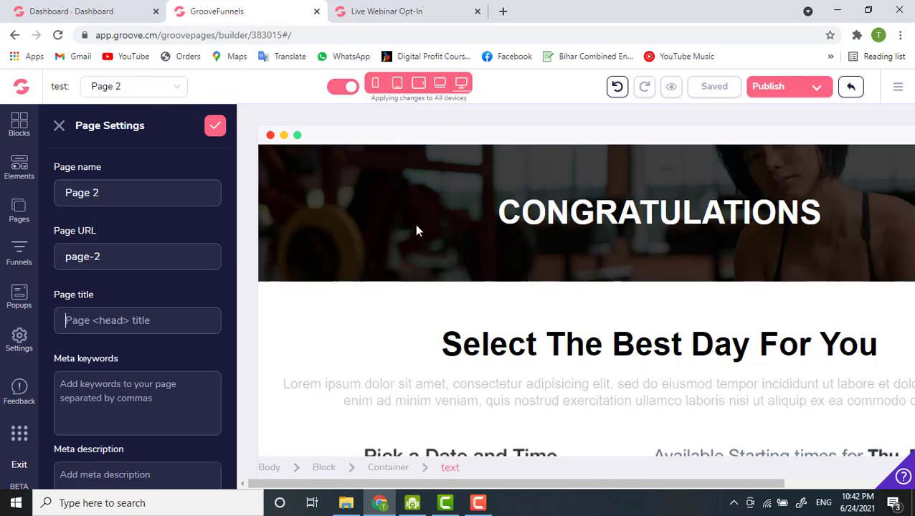
pyautogui.scroll(-2, 437, 273)
pyautogui.scroll(2, 435, 271)
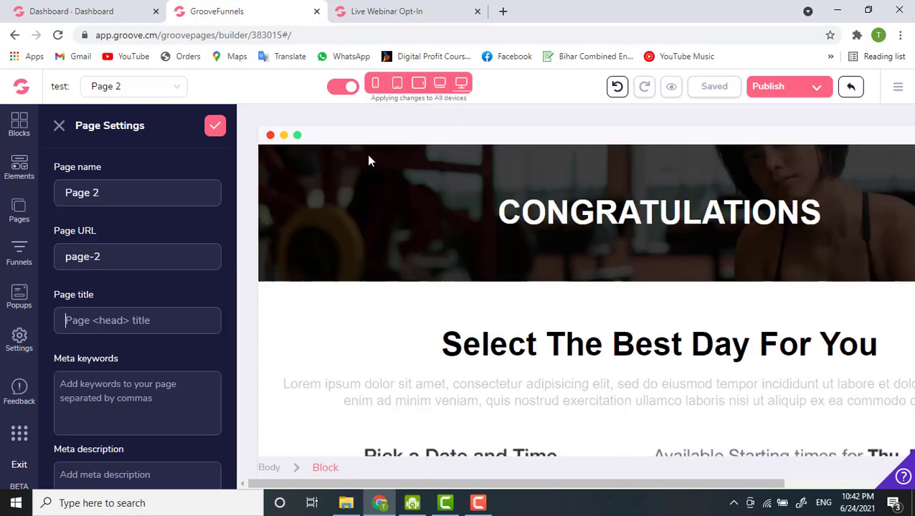
pyautogui.scroll(-2, 124, 383)
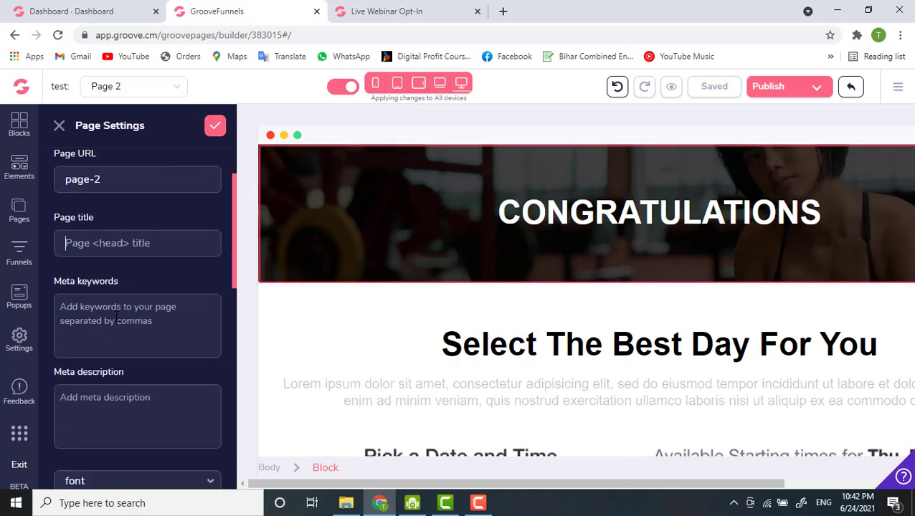
pyautogui.click(119, 316)
pyautogui.scroll(-2, 88, 313)
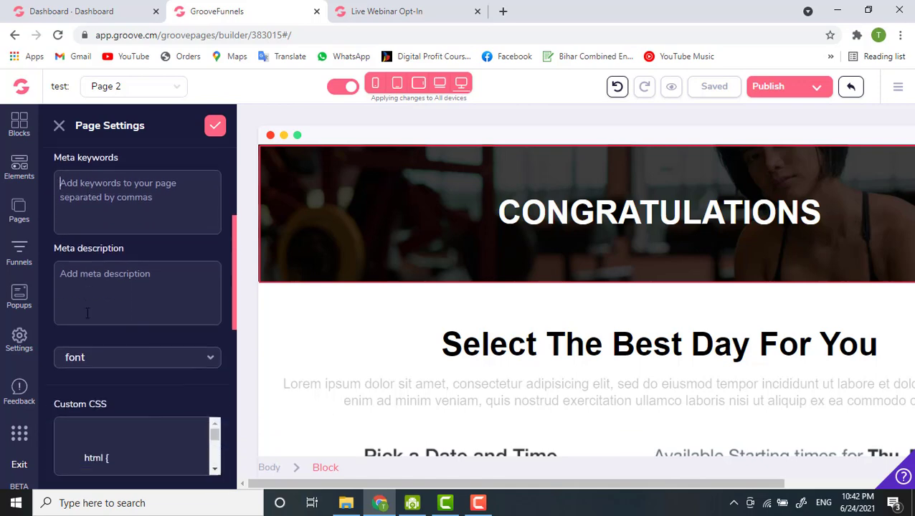
pyautogui.click(87, 266)
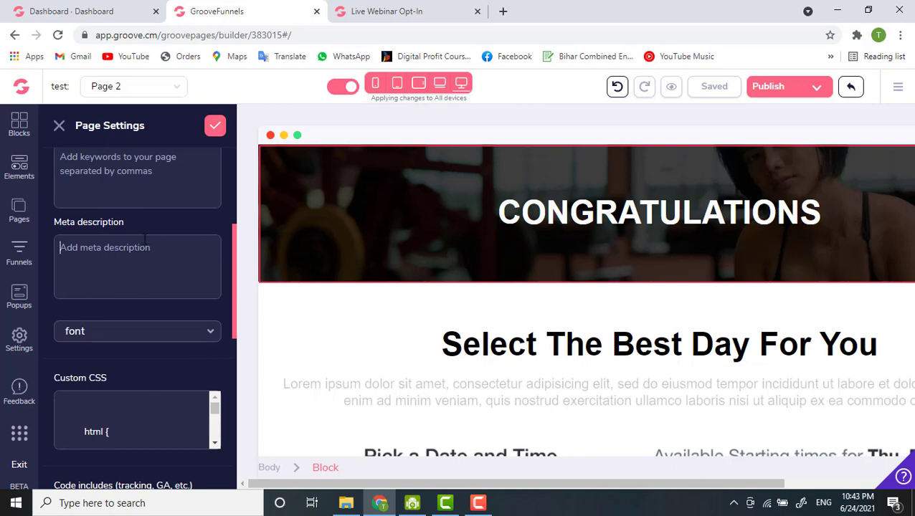
pyautogui.scroll(1, 142, 244)
pyautogui.scroll(1, 142, 245)
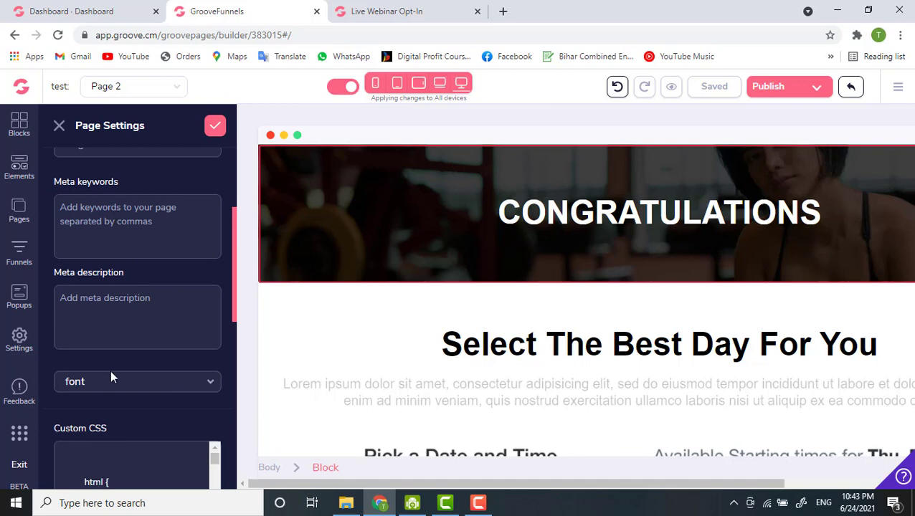
# - Set the font in Page 2's settings to amatic
pyautogui.scroll(-3, 106, 329)
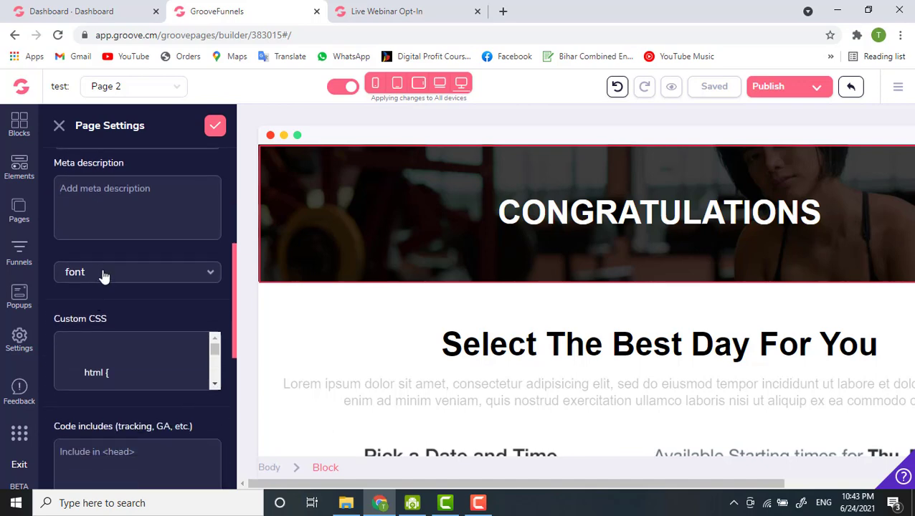
pyautogui.click(103, 273)
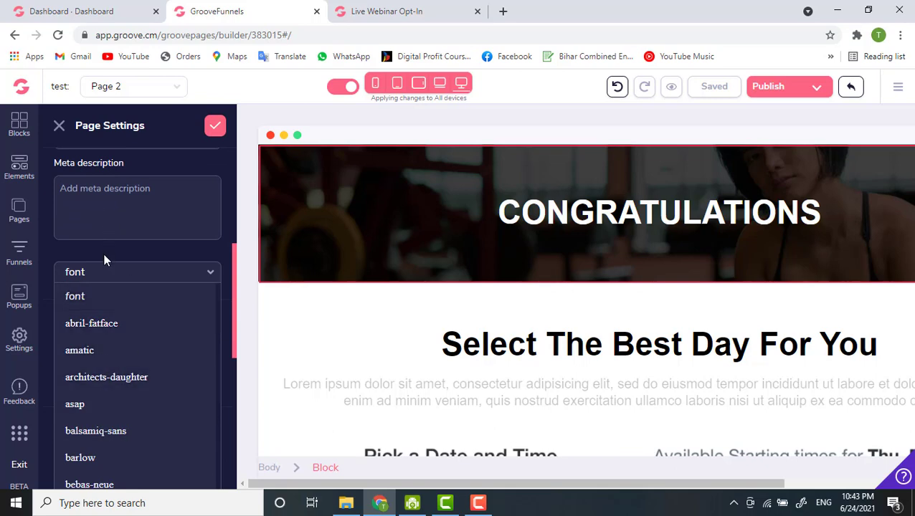
pyautogui.scroll(-3, 95, 364)
pyautogui.click(95, 365)
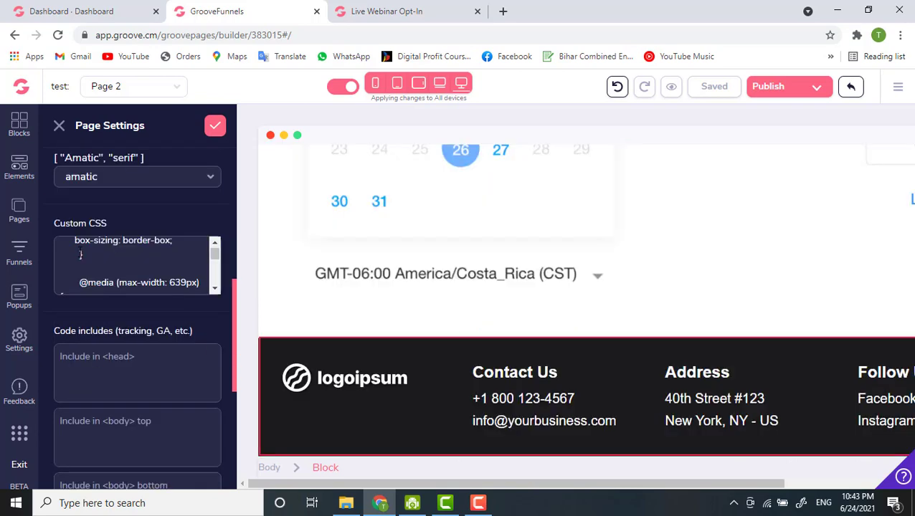
# - Read through the Custom CSS code in Page 2's settings, down to its last rule
pyautogui.scroll(5, 115, 260)
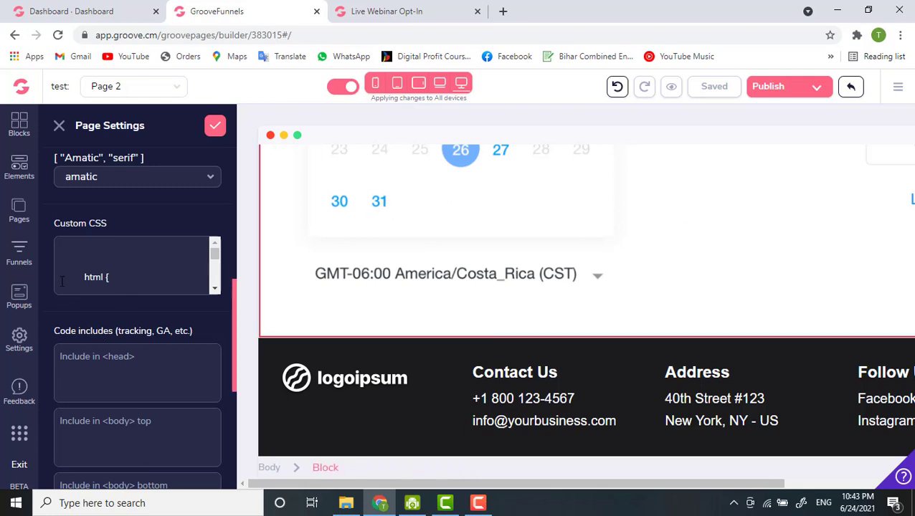
pyautogui.scroll(10, 153, 278)
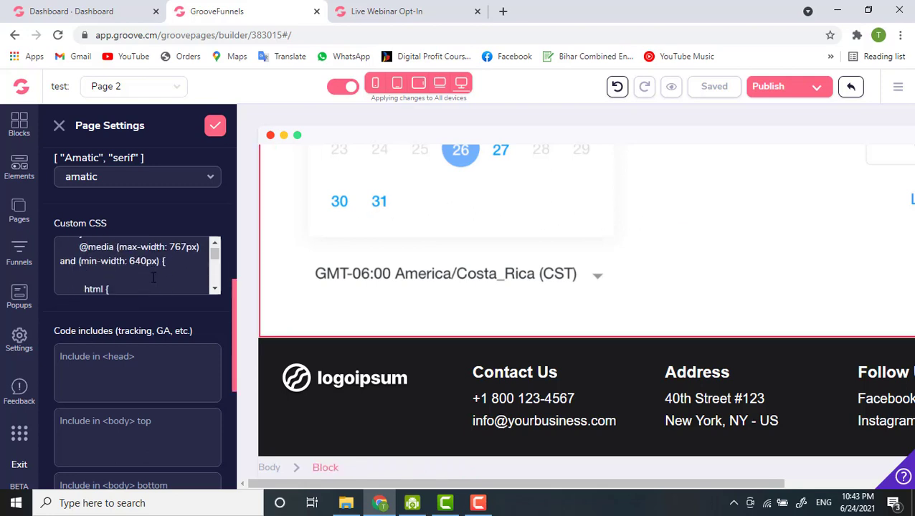
pyautogui.scroll(8, 153, 278)
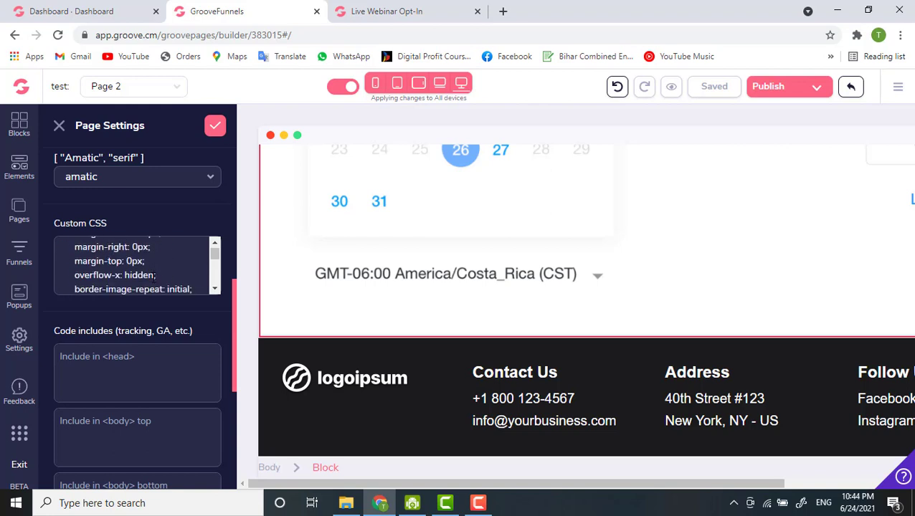
pyautogui.scroll(8, 153, 276)
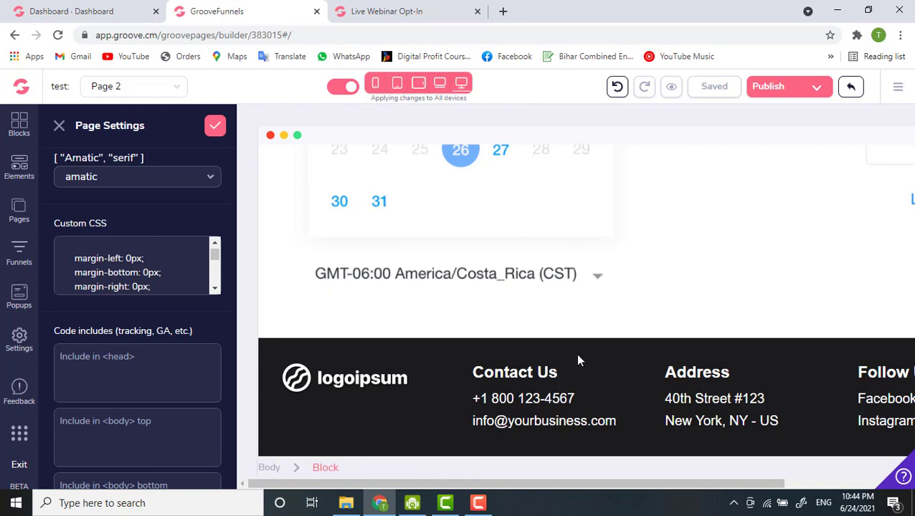
pyautogui.scroll(10, 136, 266)
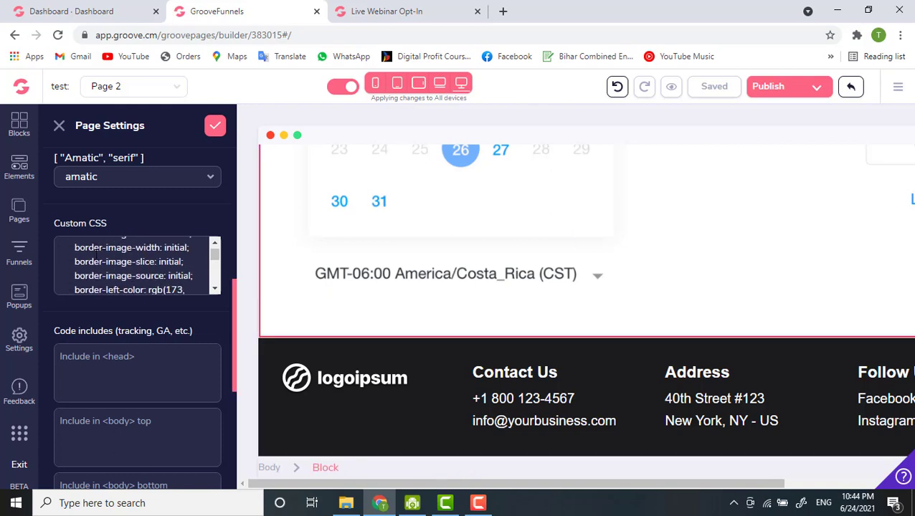
pyautogui.scroll(-10, 98, 256)
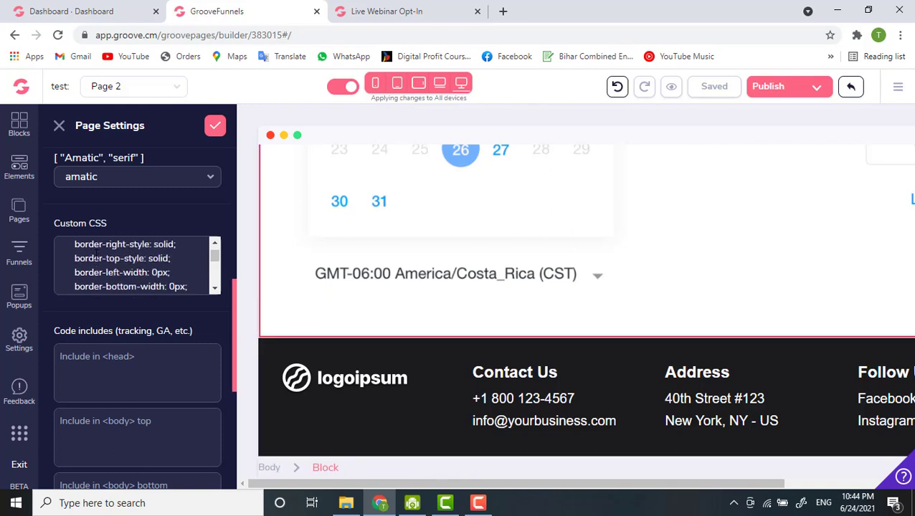
pyautogui.scroll(5, 97, 256)
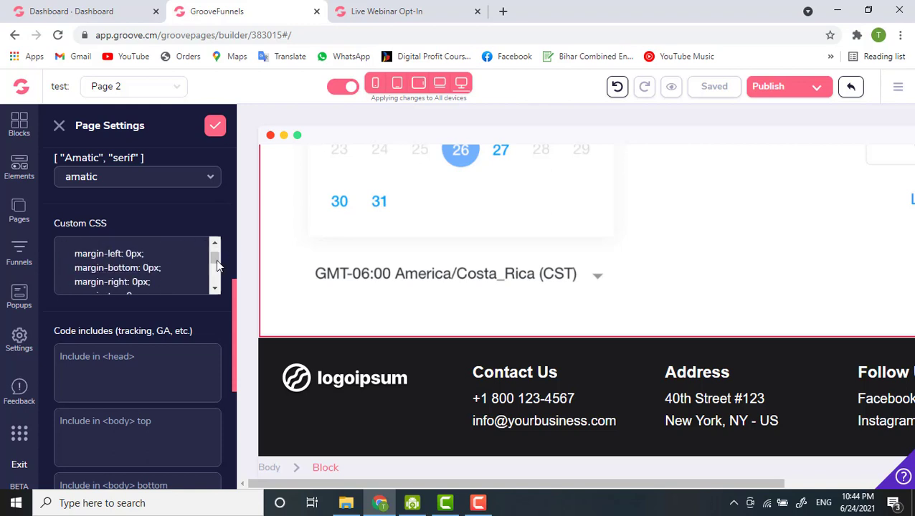
pyautogui.moveTo(213, 260); pyautogui.dragTo(211, 294)
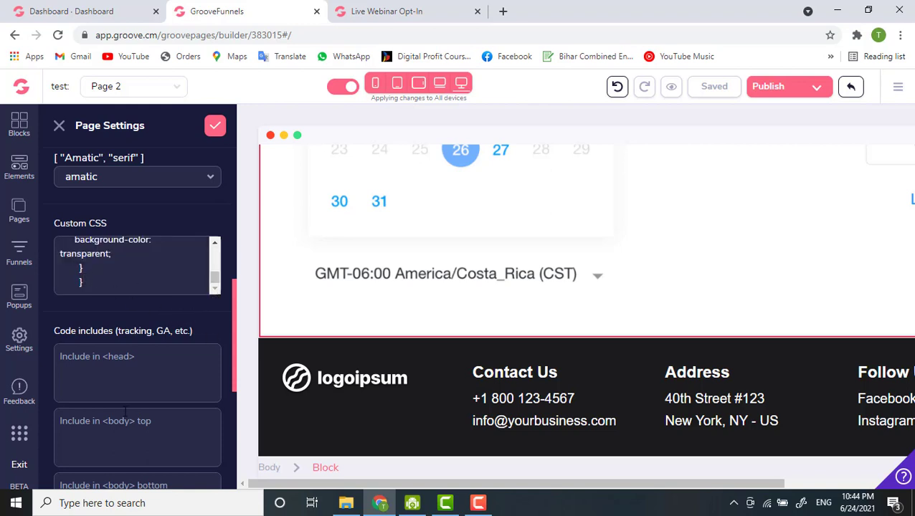
# - Examine the code include fields for the head, body top and body bottom in Page 2's settings
pyautogui.scroll(-1, 125, 412)
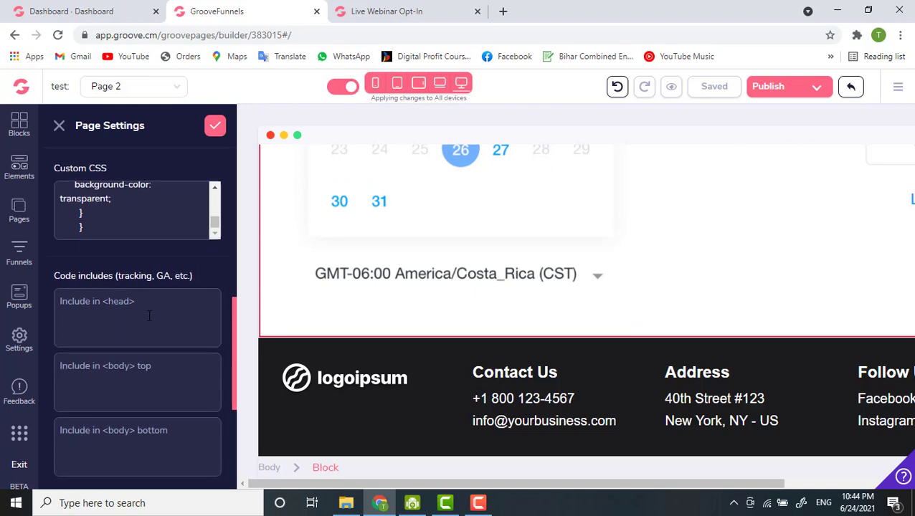
pyautogui.scroll(-1, 153, 344)
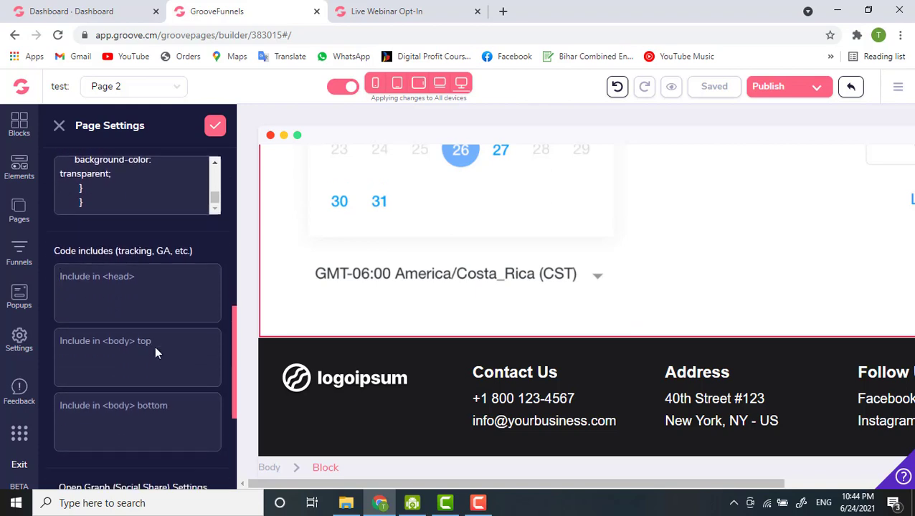
pyautogui.scroll(-1, 156, 352)
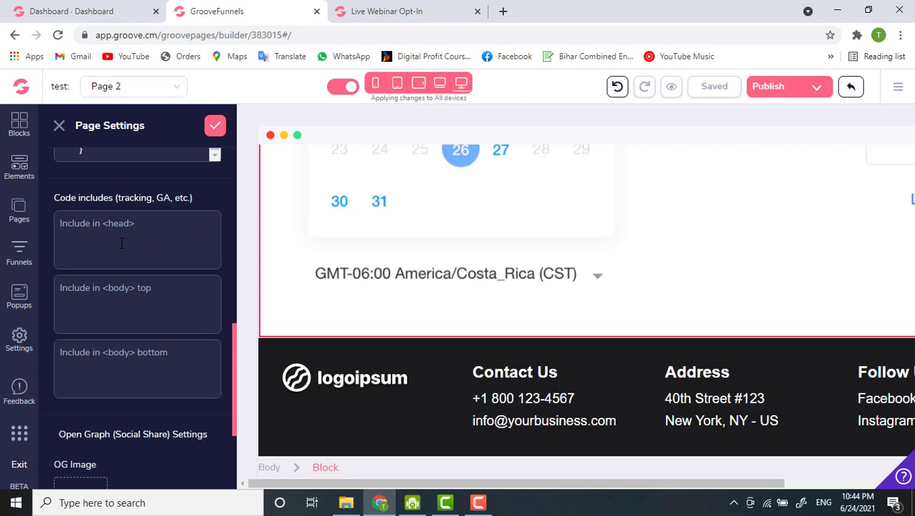
pyautogui.scroll(-1, 132, 295)
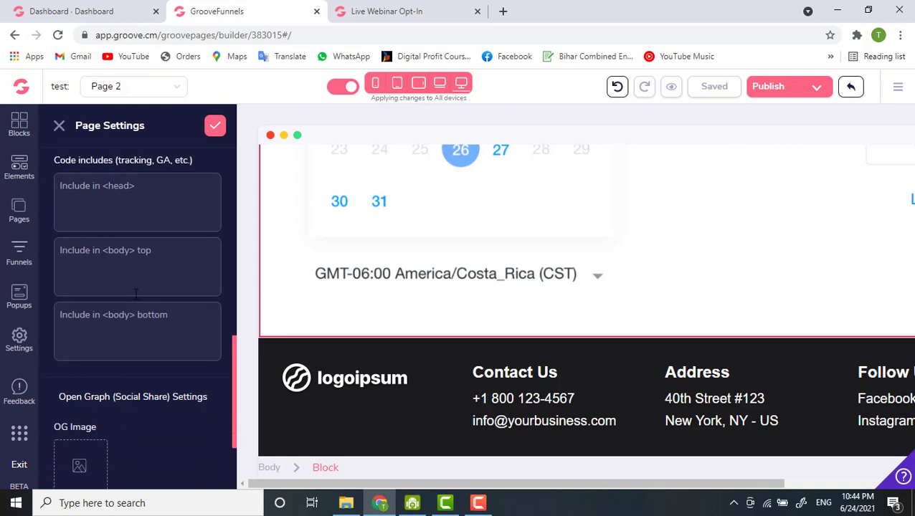
pyautogui.click(129, 263)
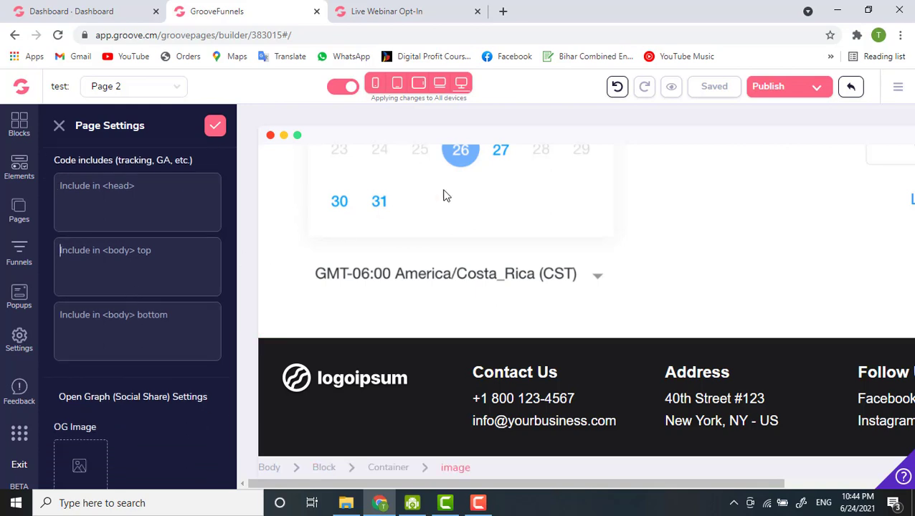
# - Review Page 2's settings from the page URL and meta fields through the code includes to the Open Graph image and title fields
pyautogui.scroll(10, 492, 179)
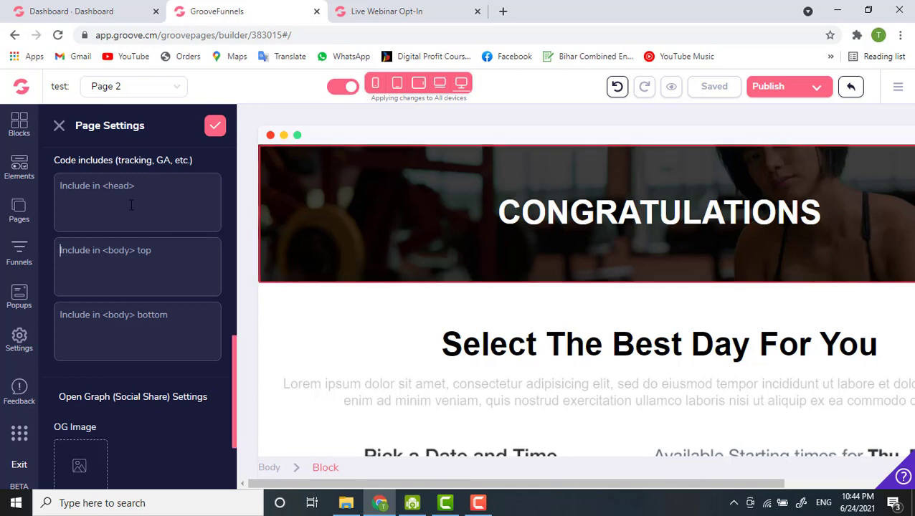
pyautogui.scroll(5, 131, 205)
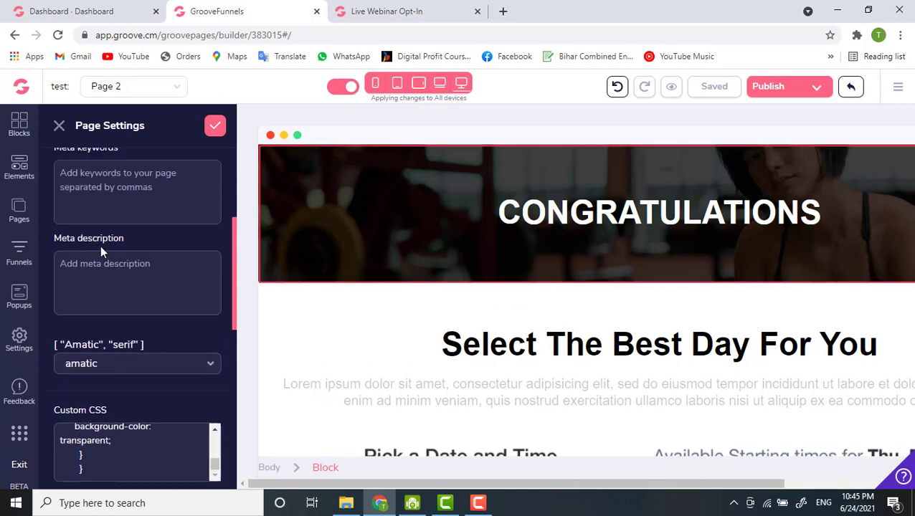
pyautogui.scroll(1, 103, 162)
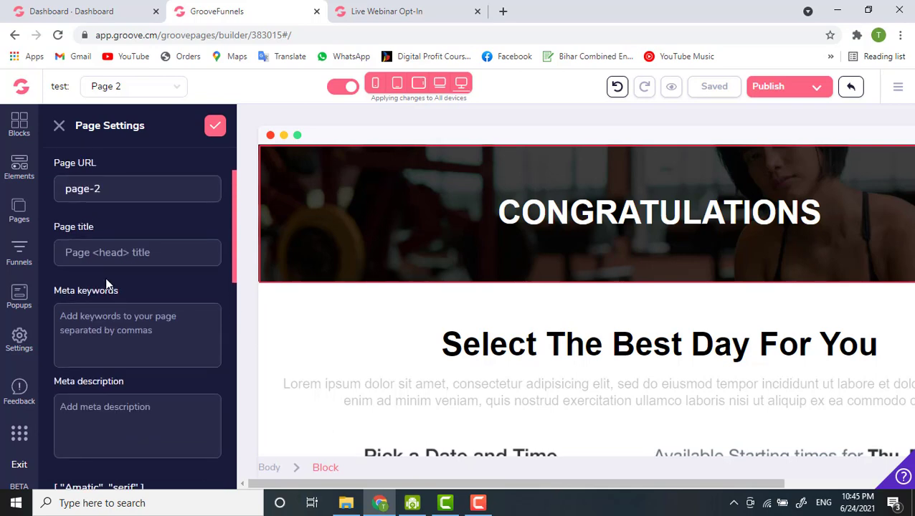
pyautogui.scroll(-1, 105, 285)
pyautogui.scroll(-6, 105, 279)
pyautogui.scroll(2, 105, 280)
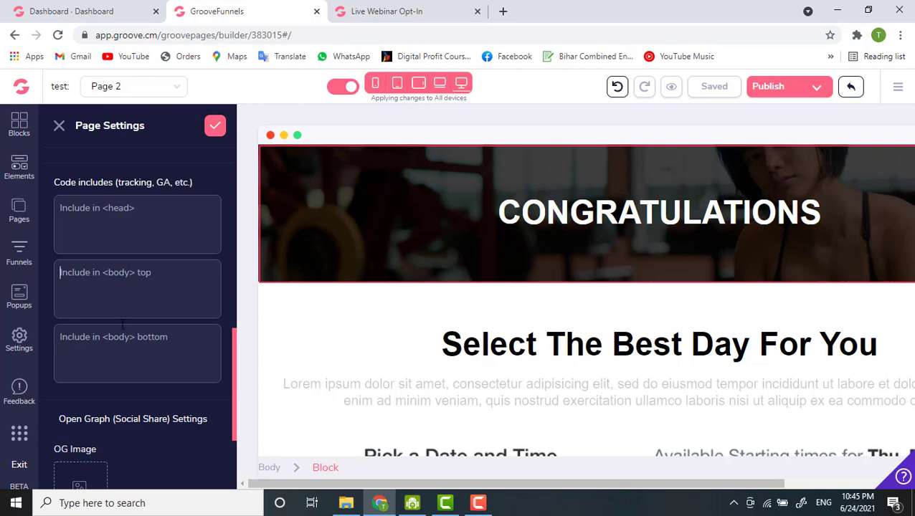
pyautogui.scroll(-1, 123, 324)
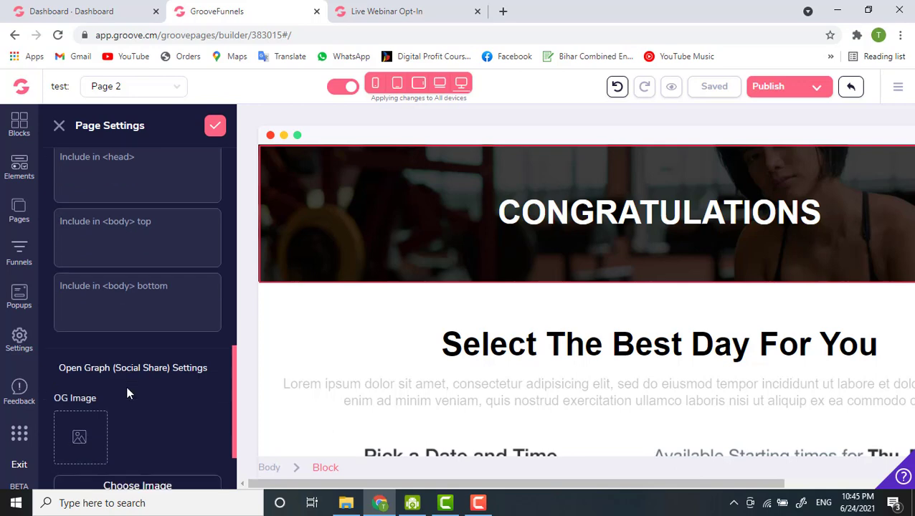
pyautogui.click(98, 296)
pyautogui.scroll(-1, 174, 295)
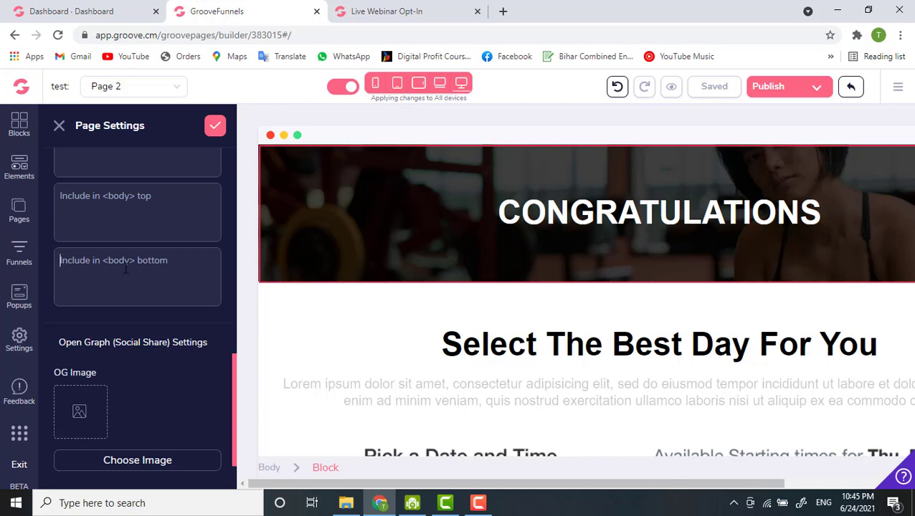
pyautogui.scroll(-1, 114, 269)
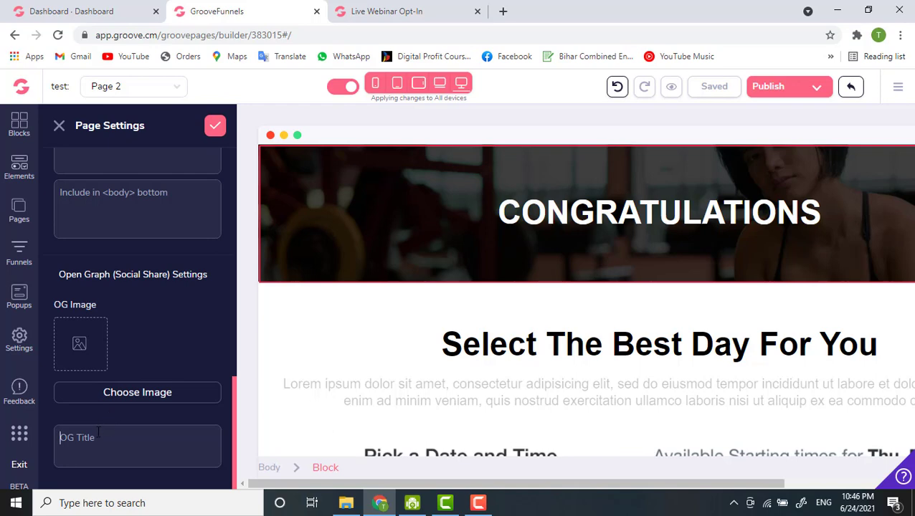
pyautogui.click(75, 442)
# - Recheck Page 2's settings from the page name to the OG title and save them
pyautogui.scroll(10, 129, 334)
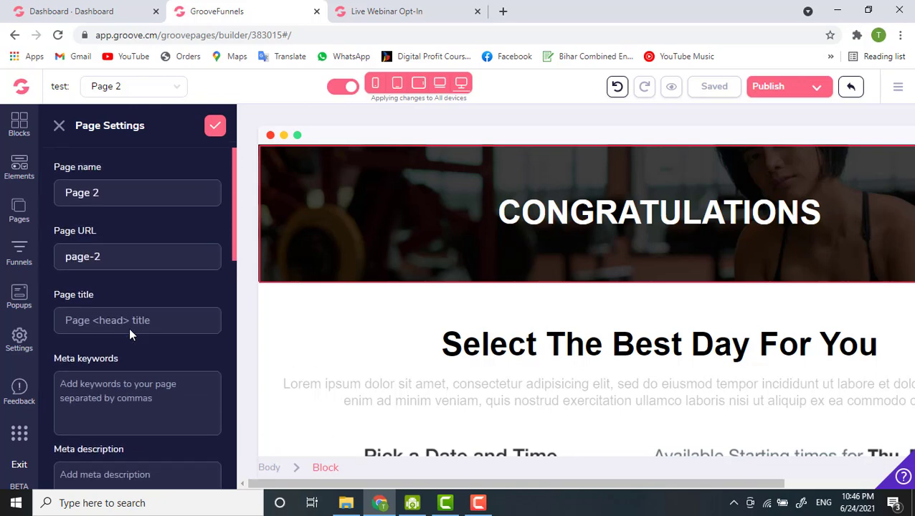
pyautogui.scroll(-10, 129, 333)
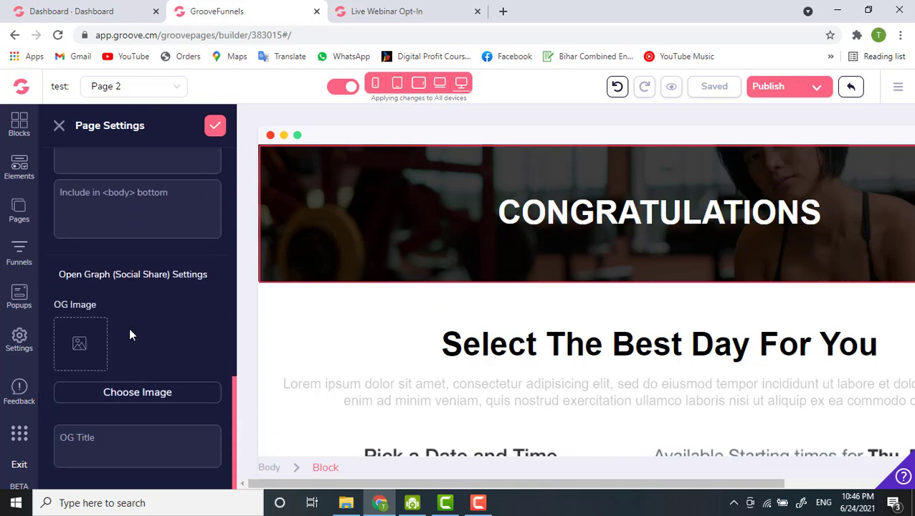
pyautogui.scroll(10, 123, 228)
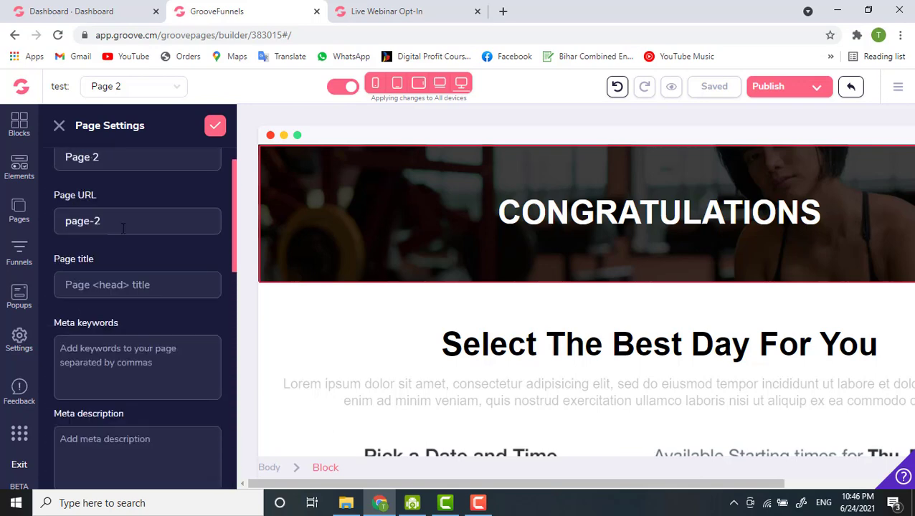
pyautogui.scroll(-10, 122, 228)
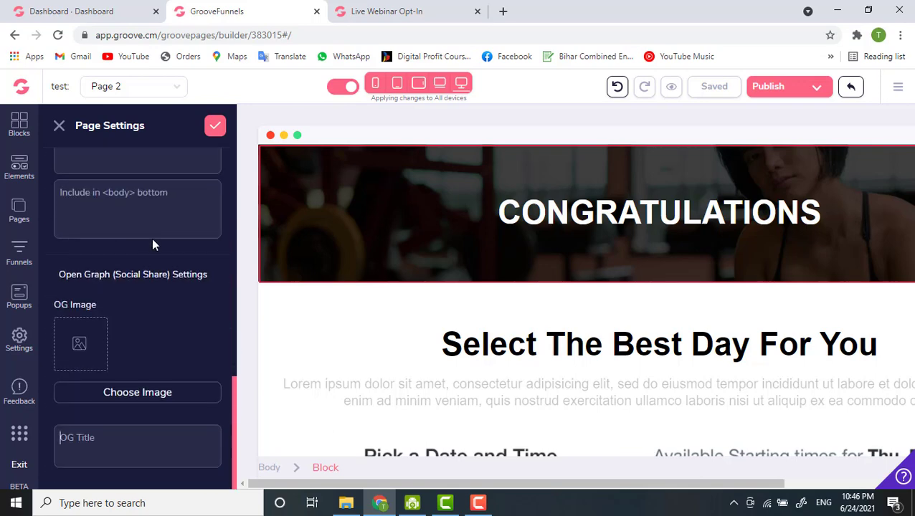
pyautogui.click(216, 127)
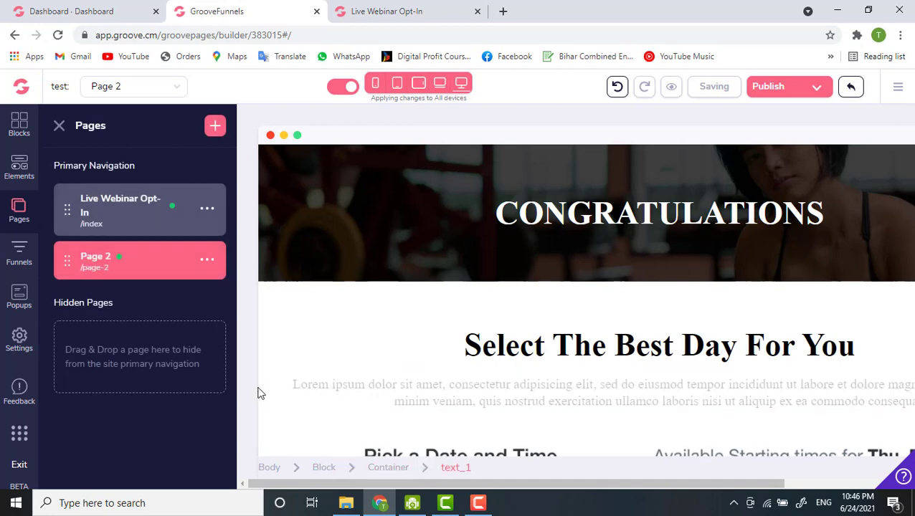
# - Look over Page 2's date and time calendar section and reopen the list of pages
pyautogui.scroll(-3, 545, 398)
pyautogui.scroll(-5, 522, 459)
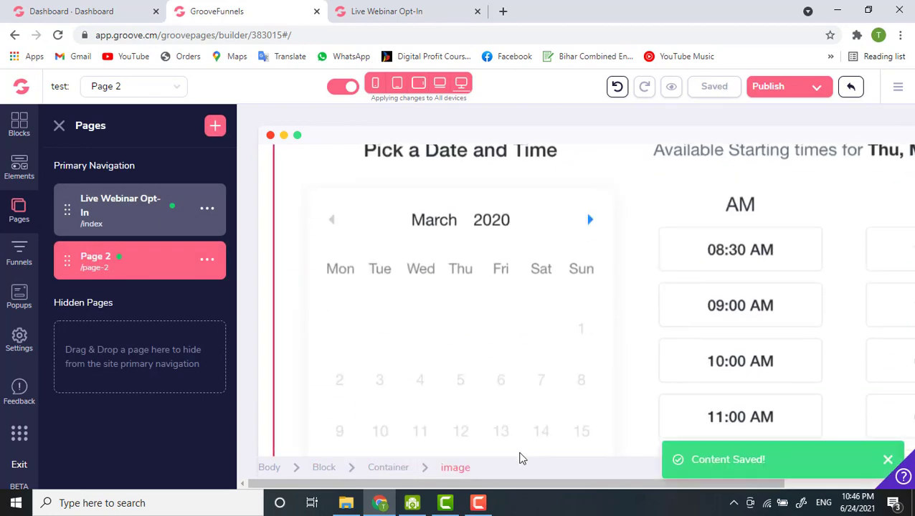
pyautogui.scroll(5, 469, 267)
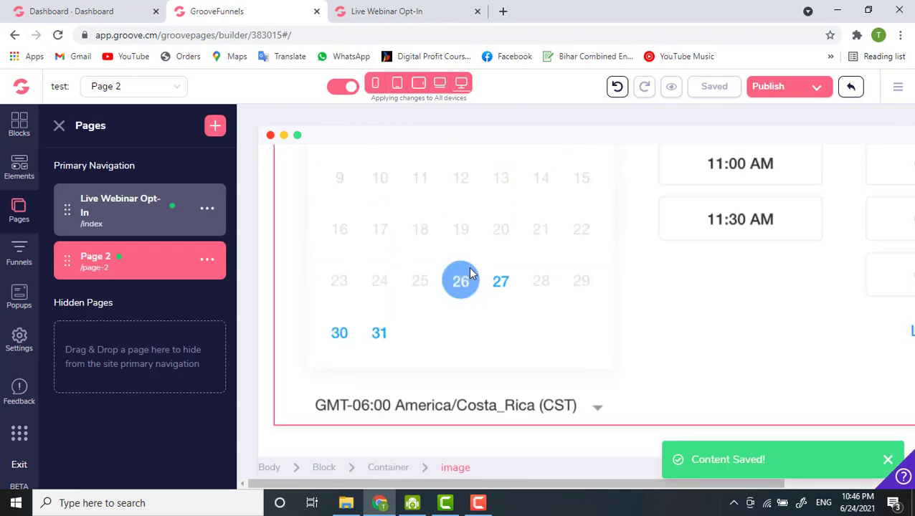
pyautogui.scroll(1, 558, 239)
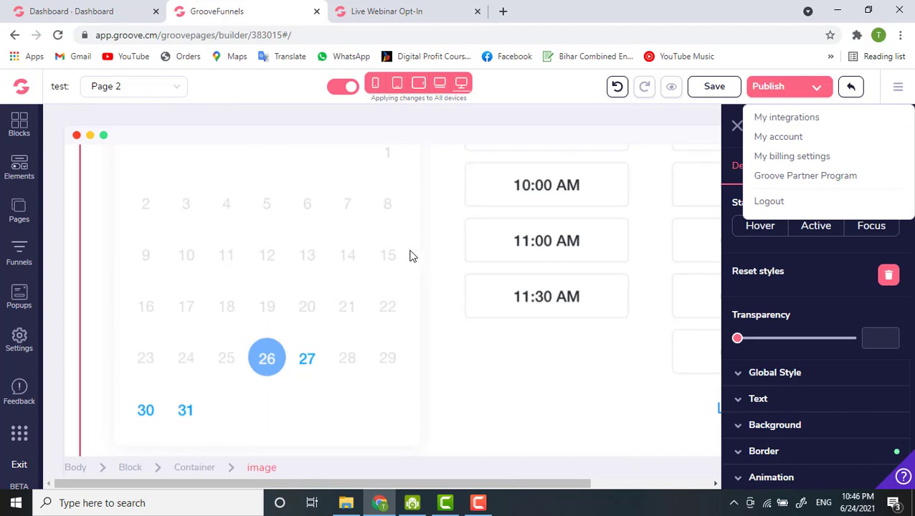
pyautogui.click(8, 213)
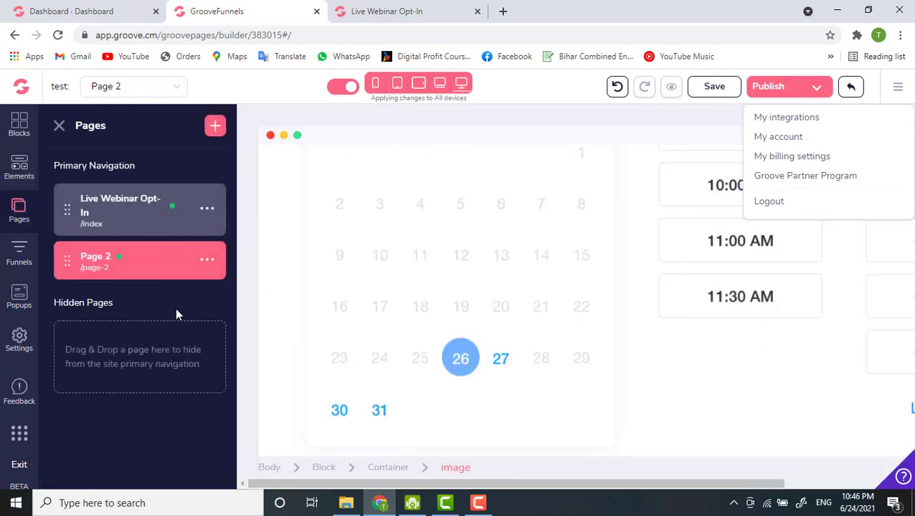